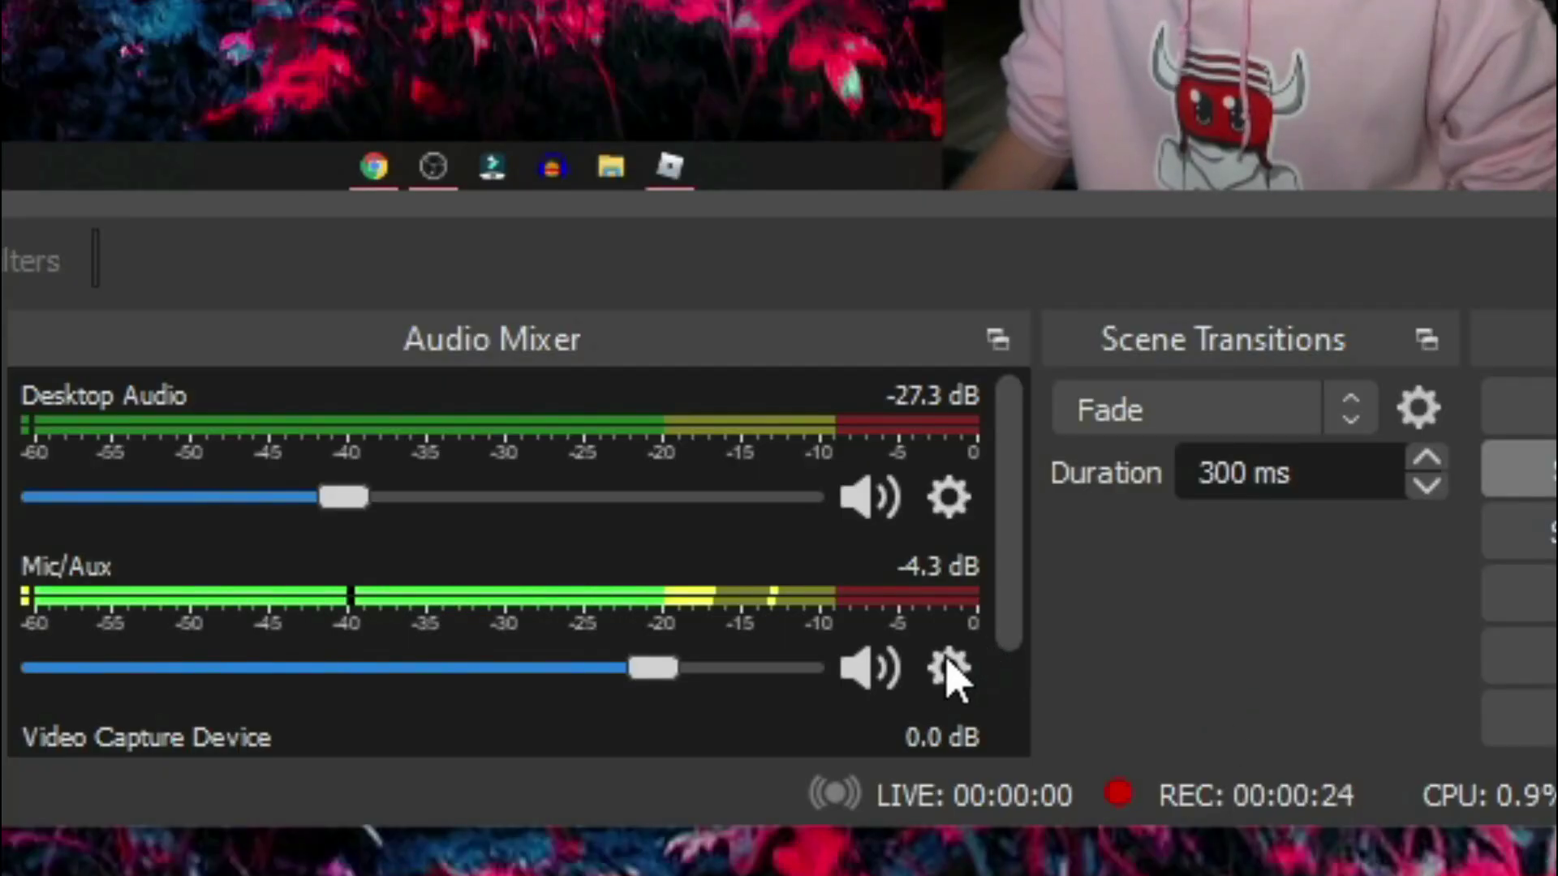
Keep Microphone (FIFINE K690 Microphone) as the Mic/Aux source's device in its properties.
left_click(721, 668)
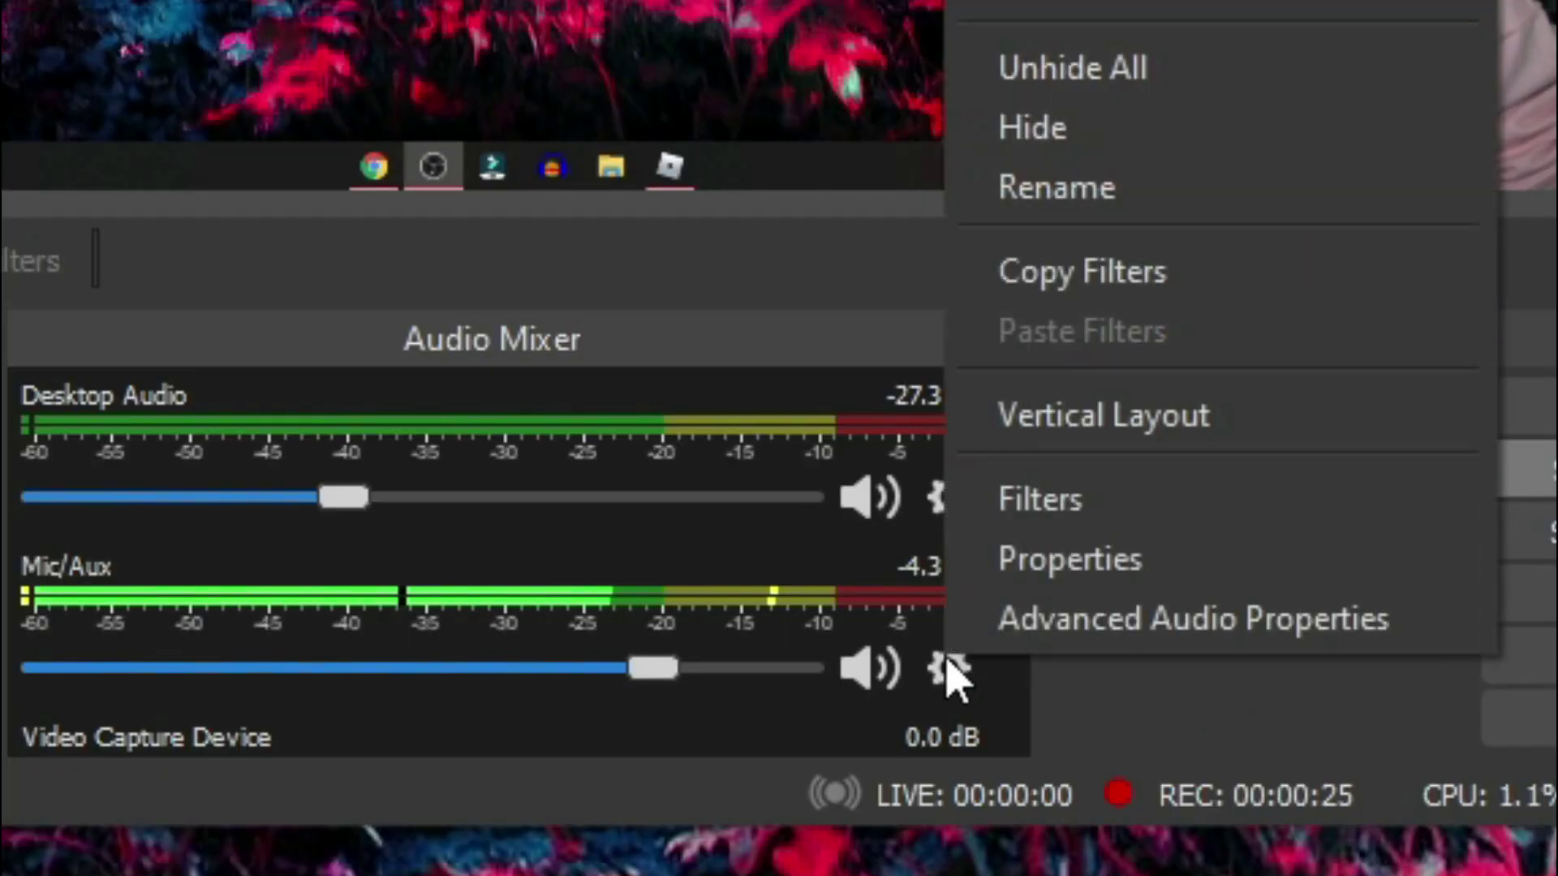
left_click(1046, 562)
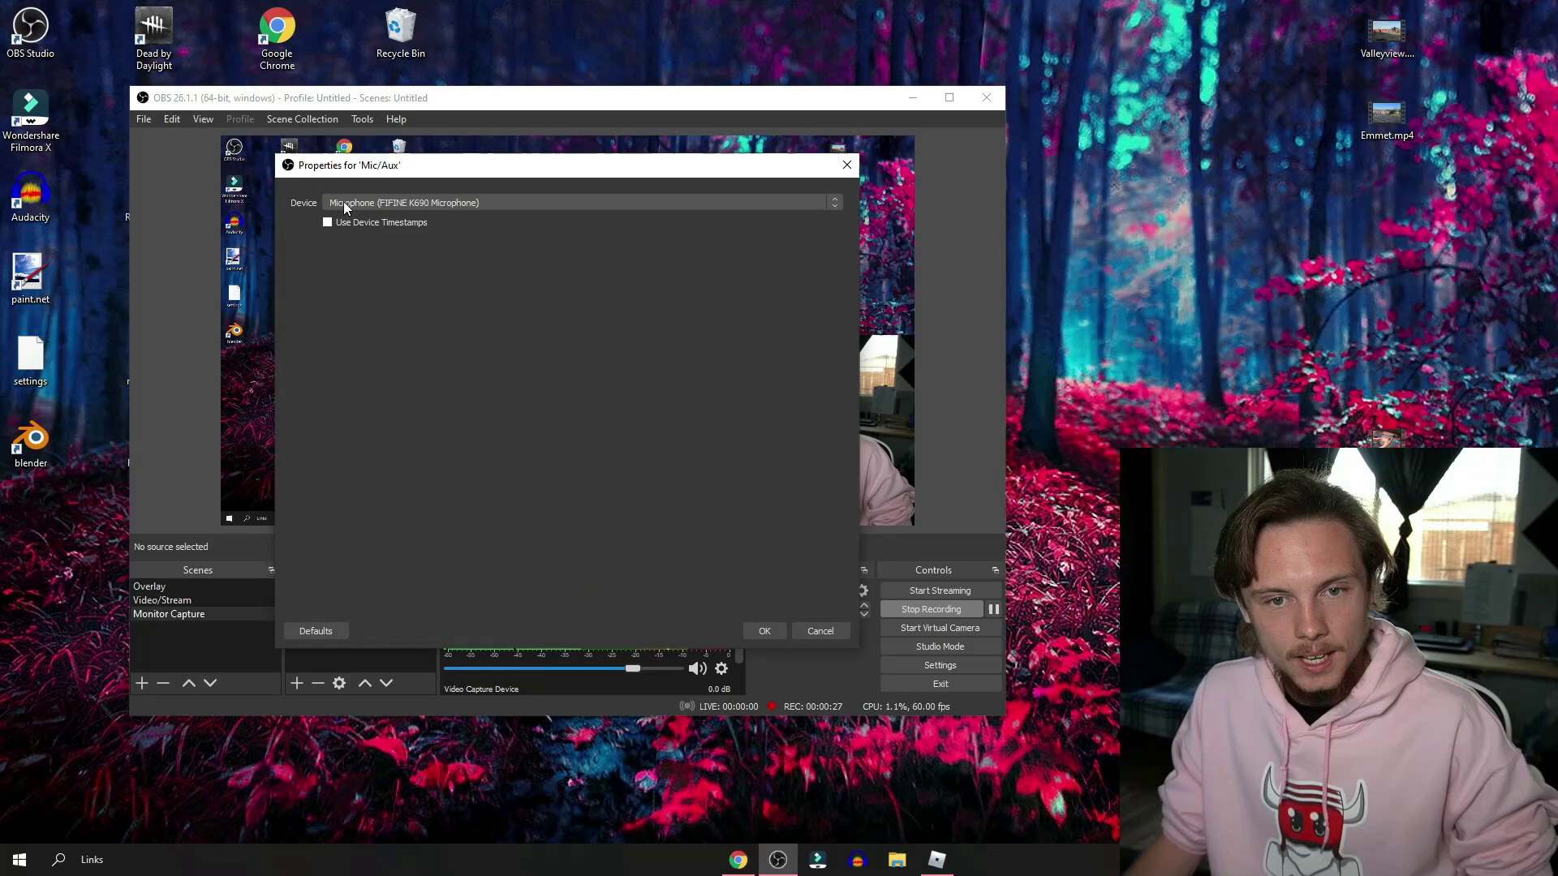
left_click(348, 202)
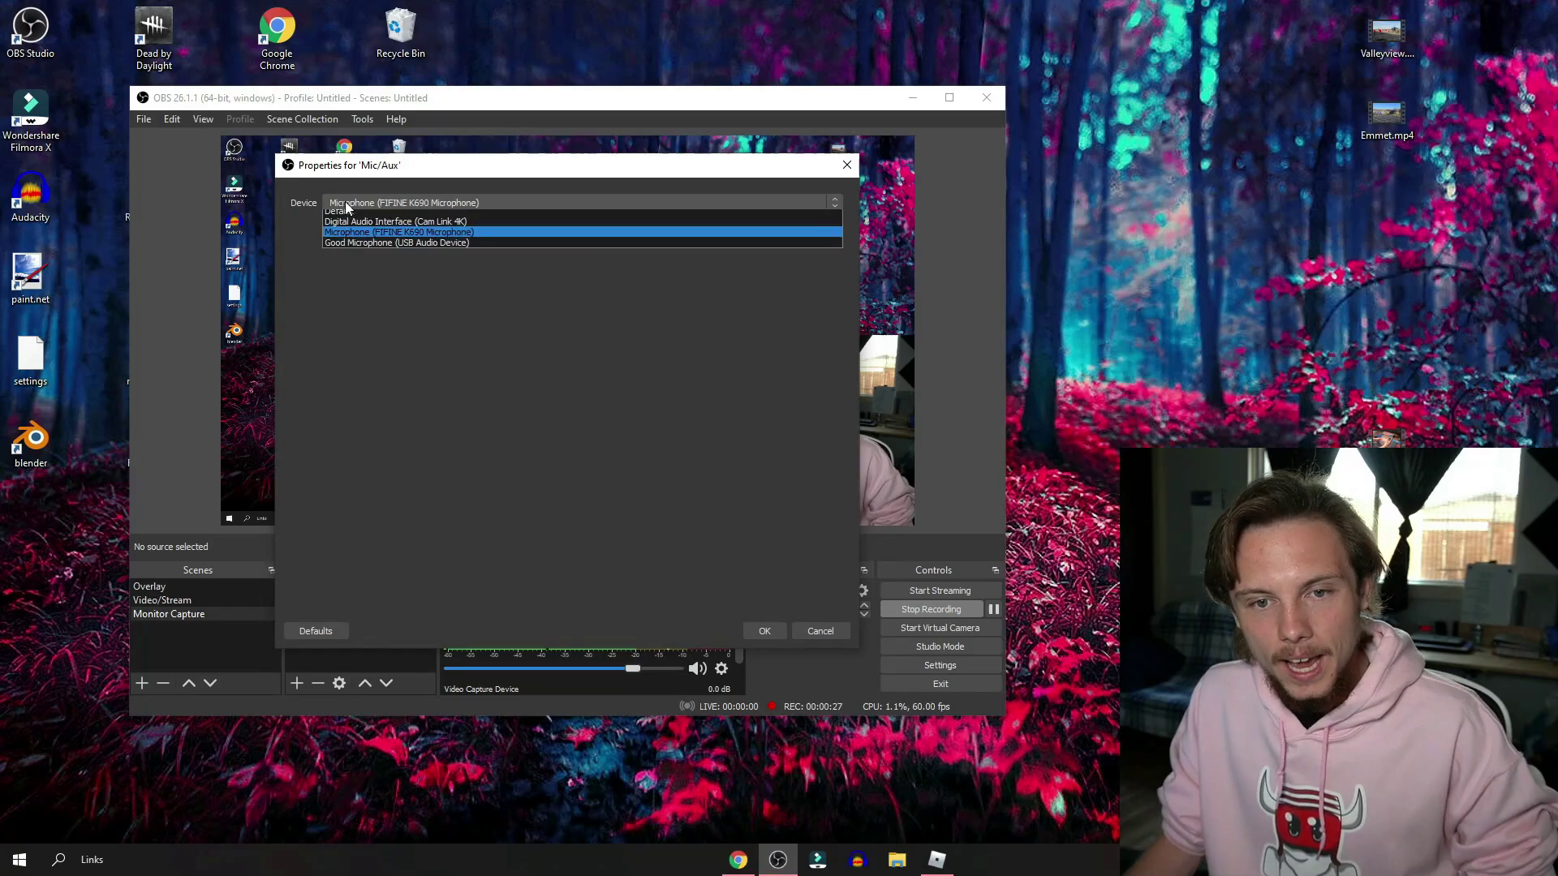
left_click(398, 237)
left_click(771, 630)
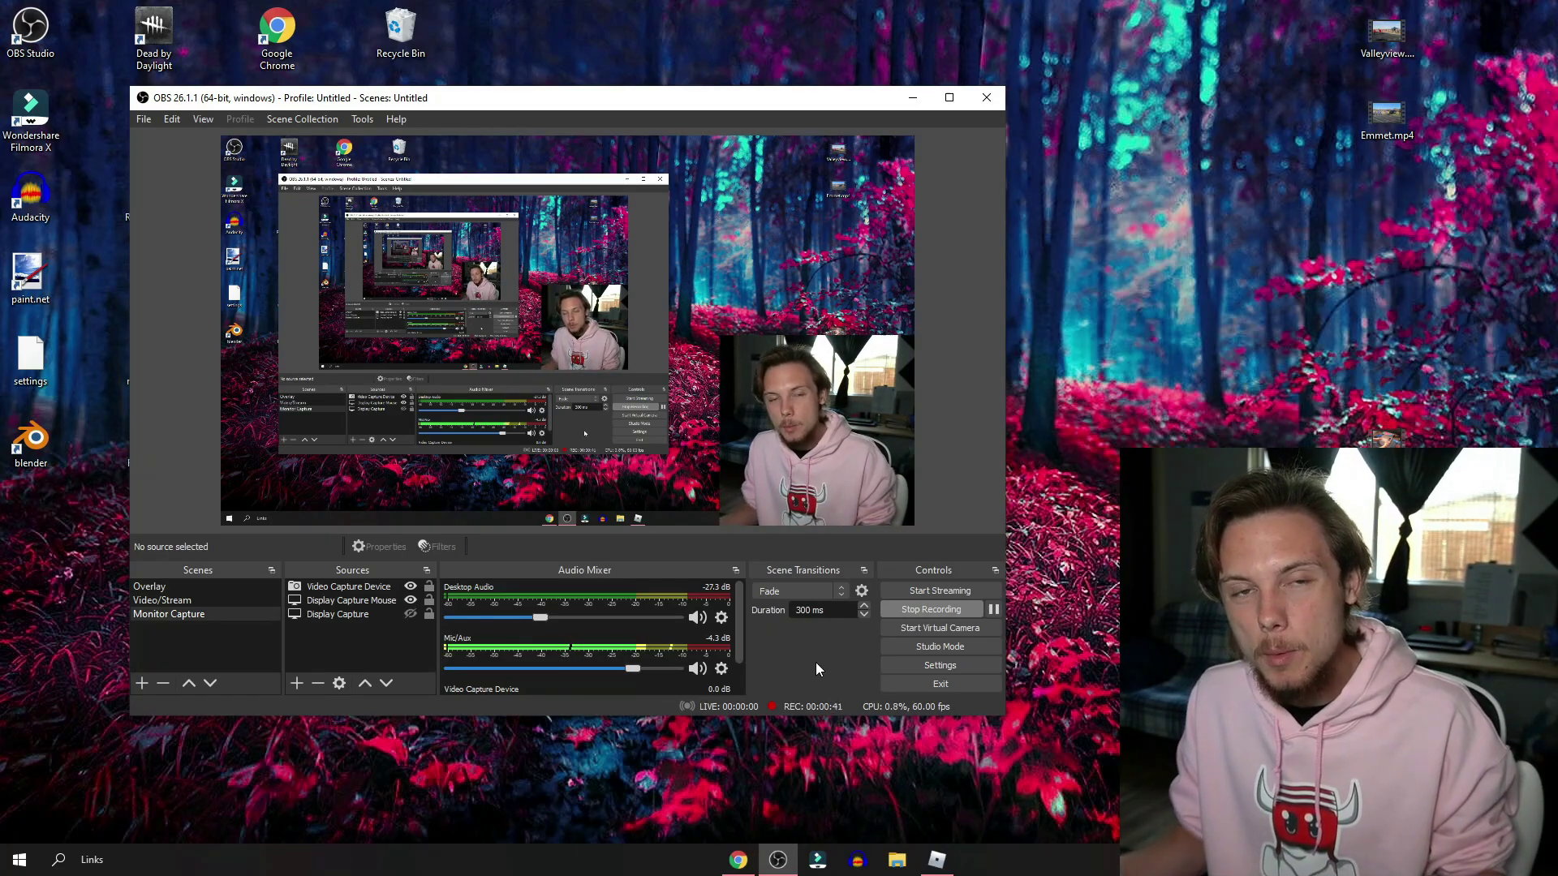
Review the Video settings, then show Output's Recording tab, keeping the Max Quality preset.
left_click(903, 664)
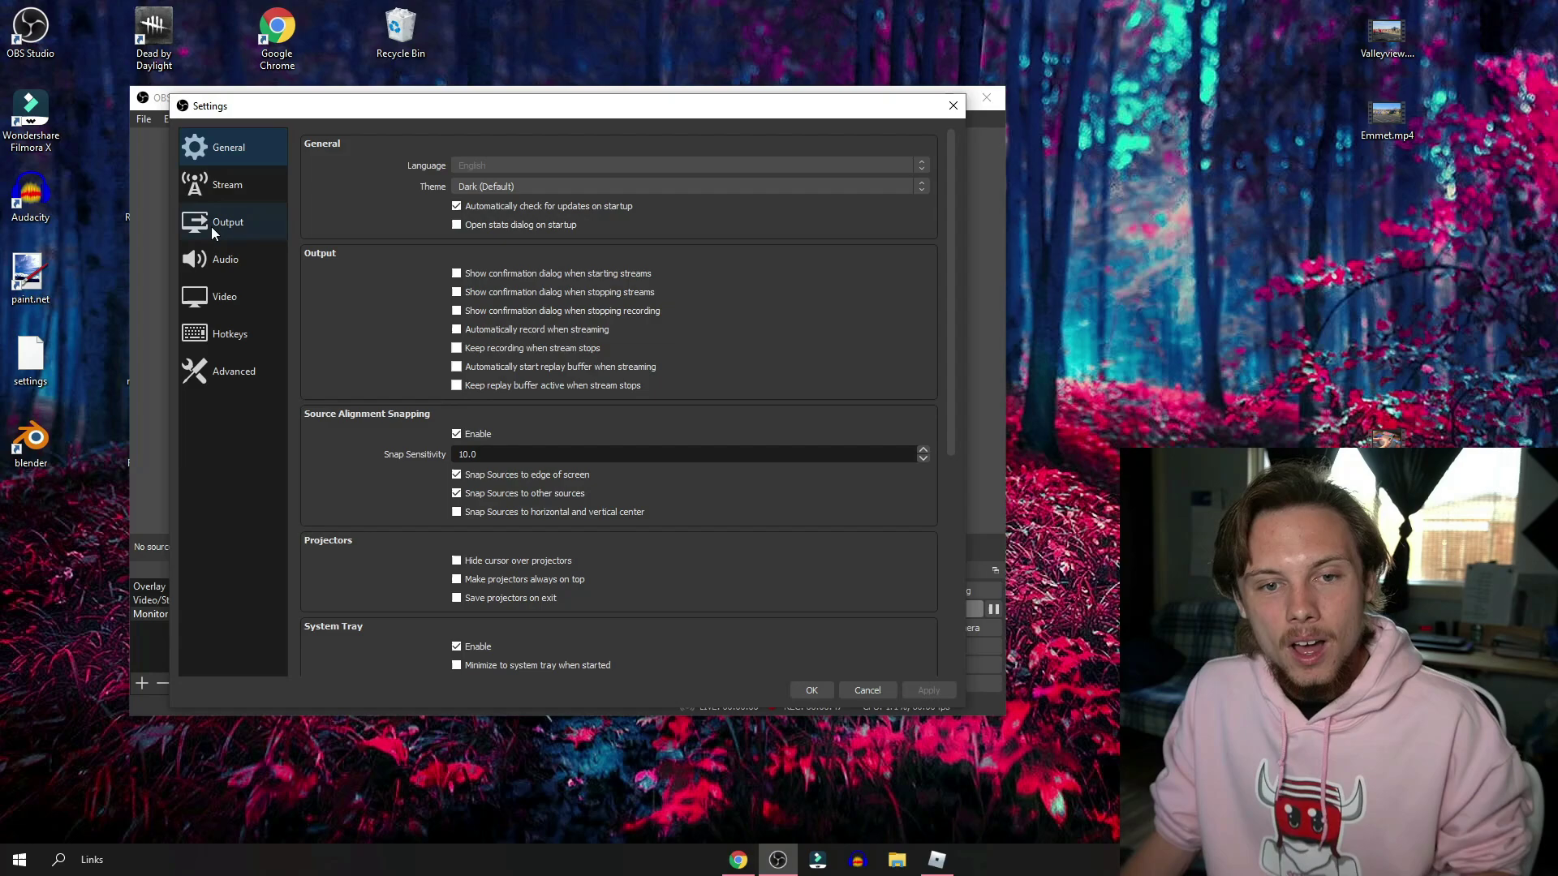
left_click(241, 286)
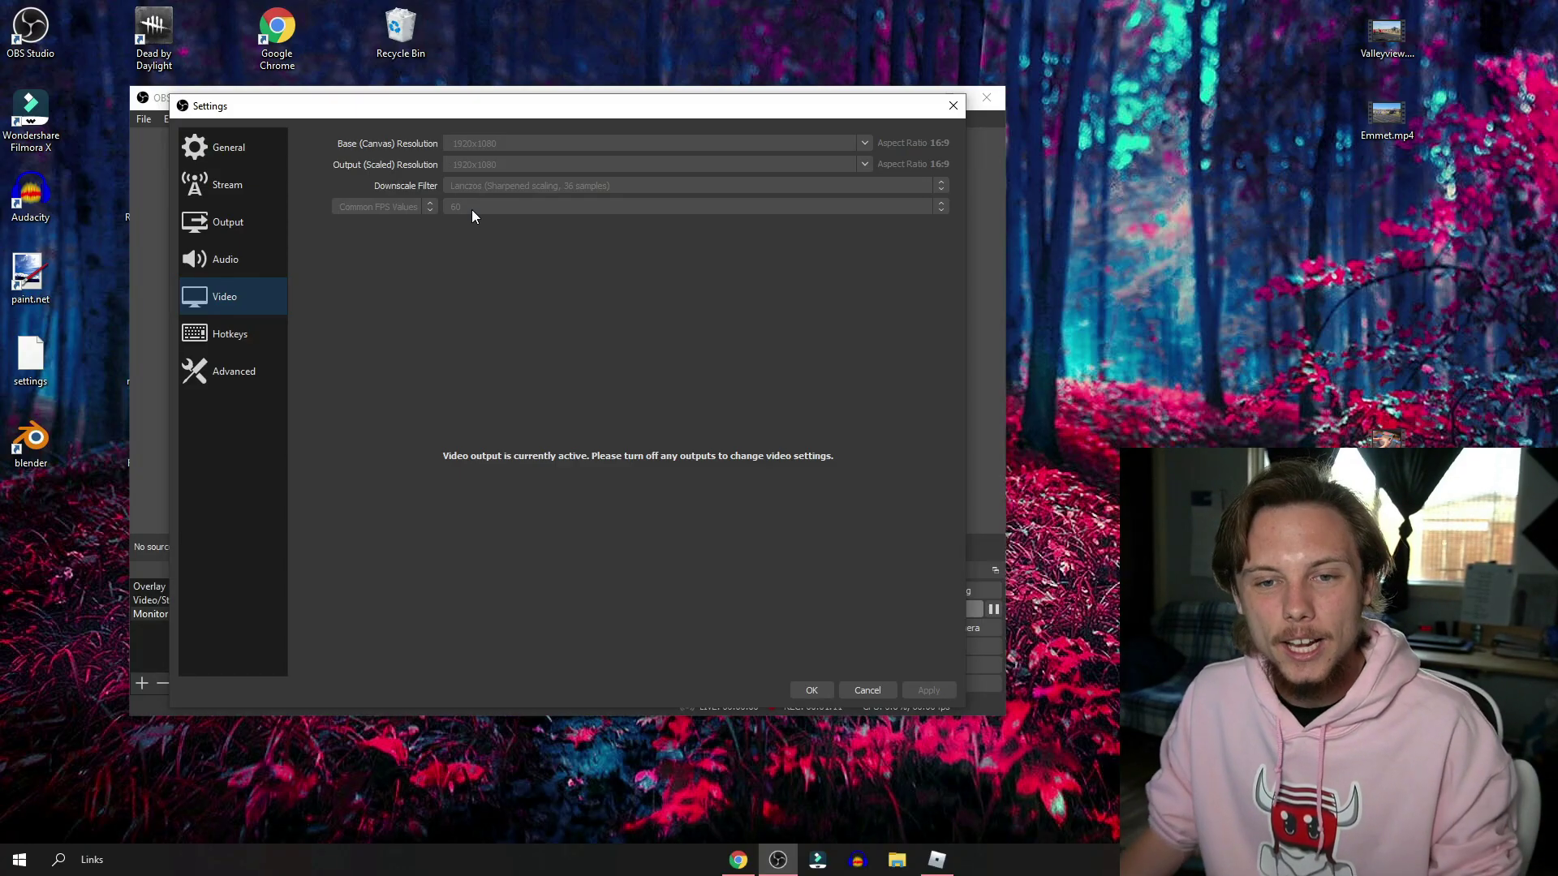
left_click(228, 224)
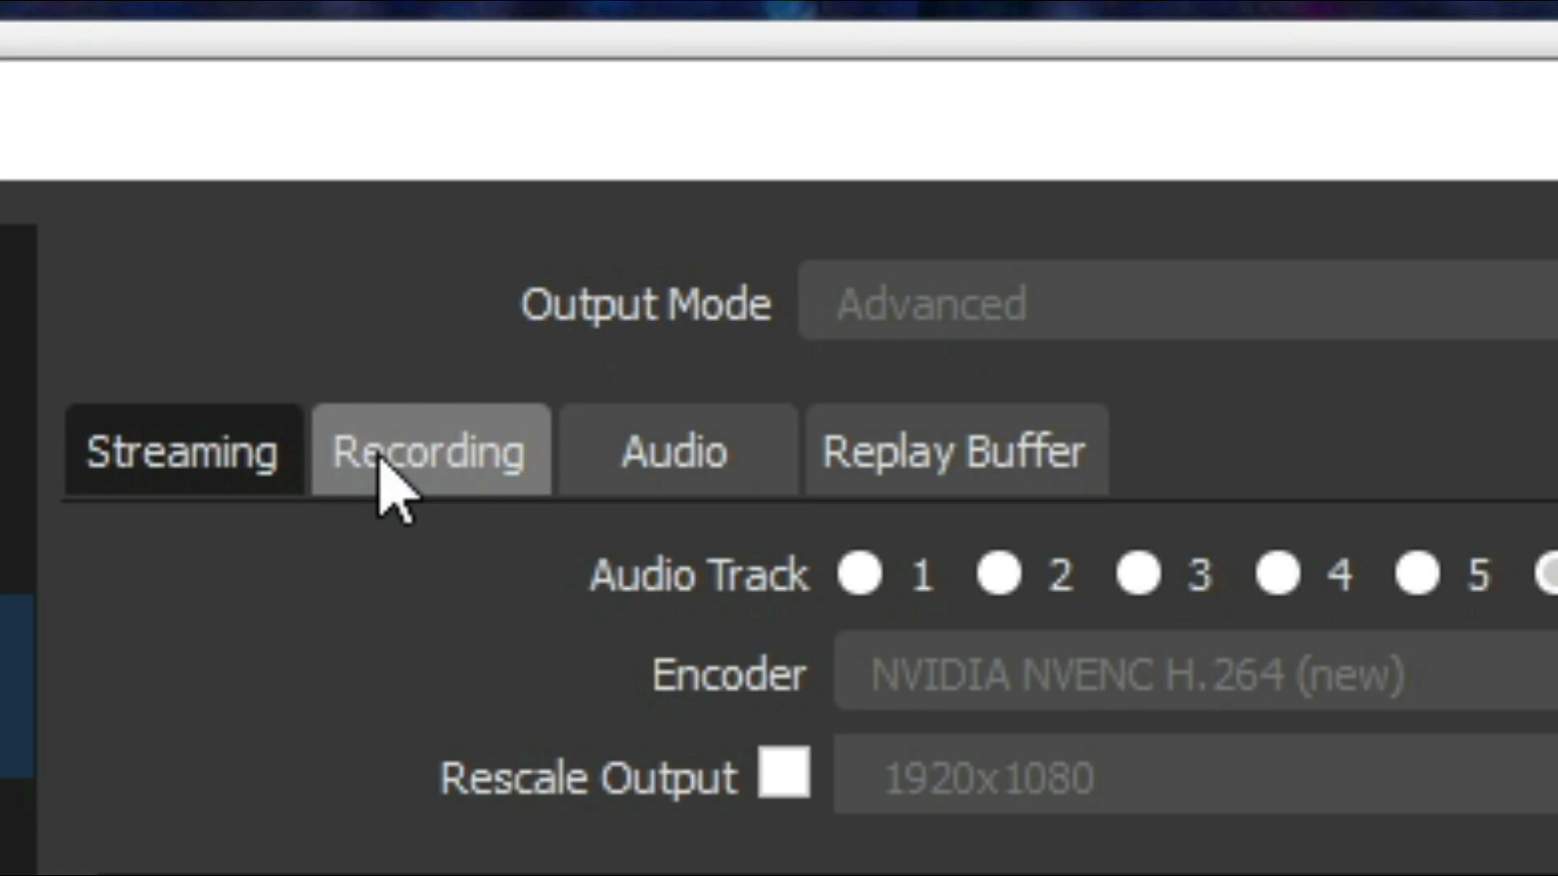
left_click(386, 477)
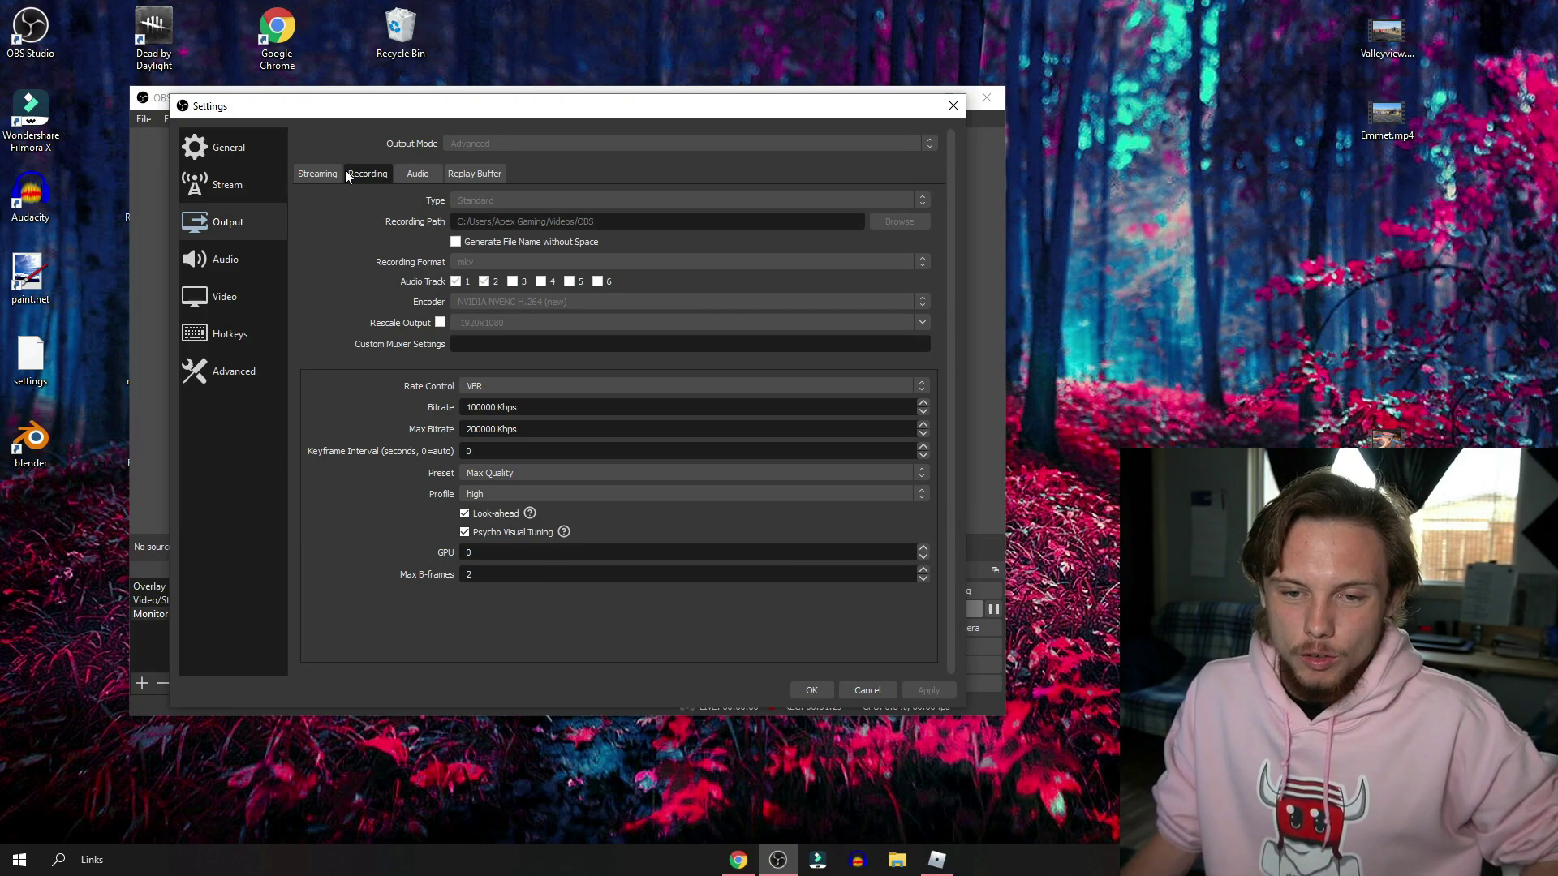
left_click(488, 475)
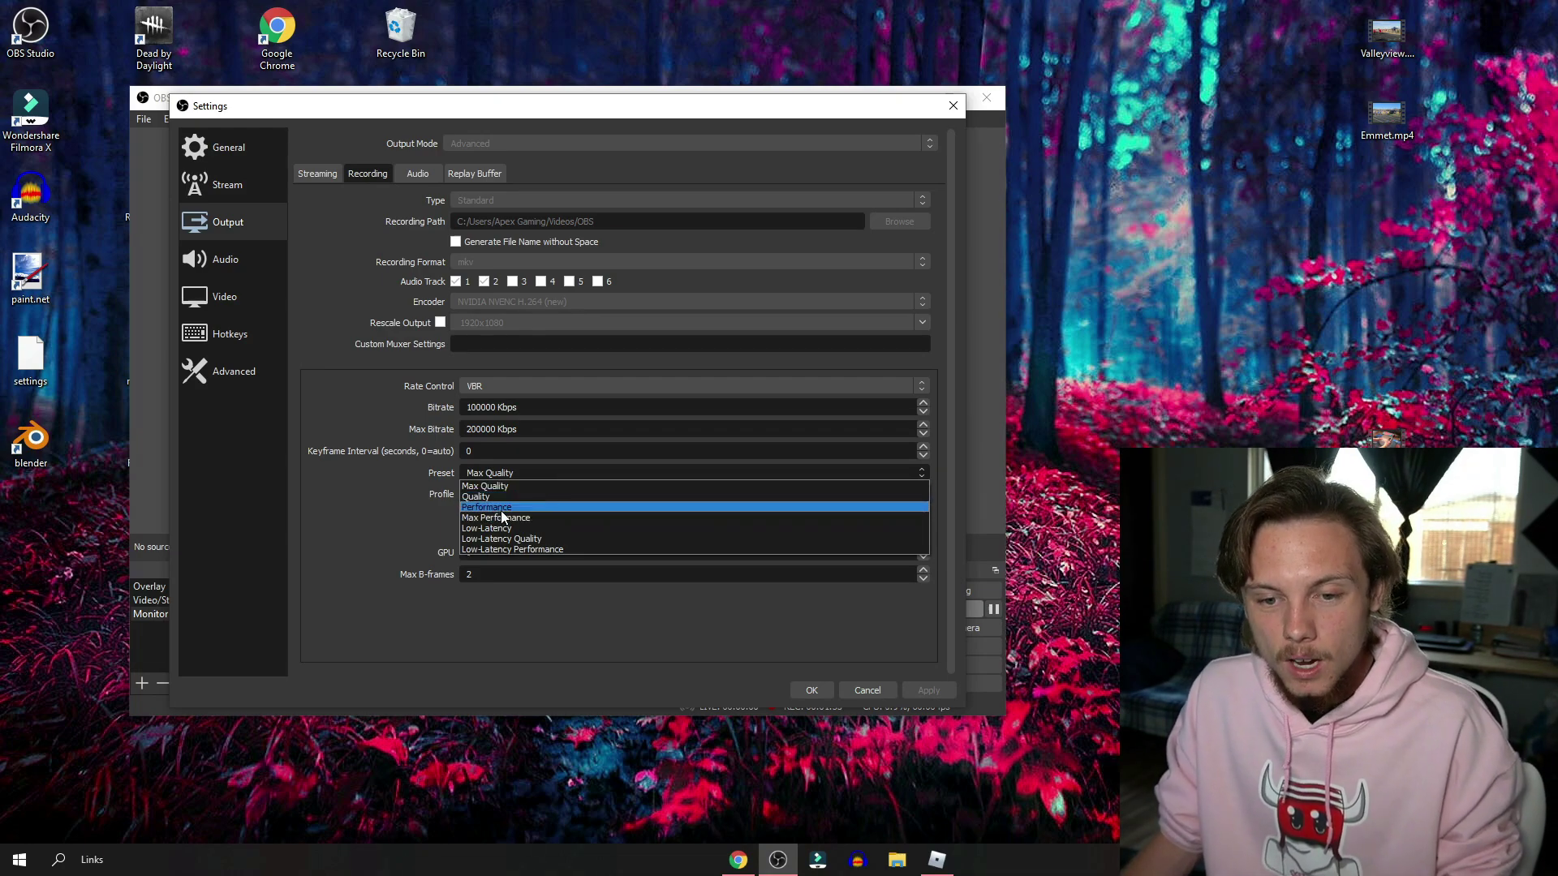
left_click(492, 475)
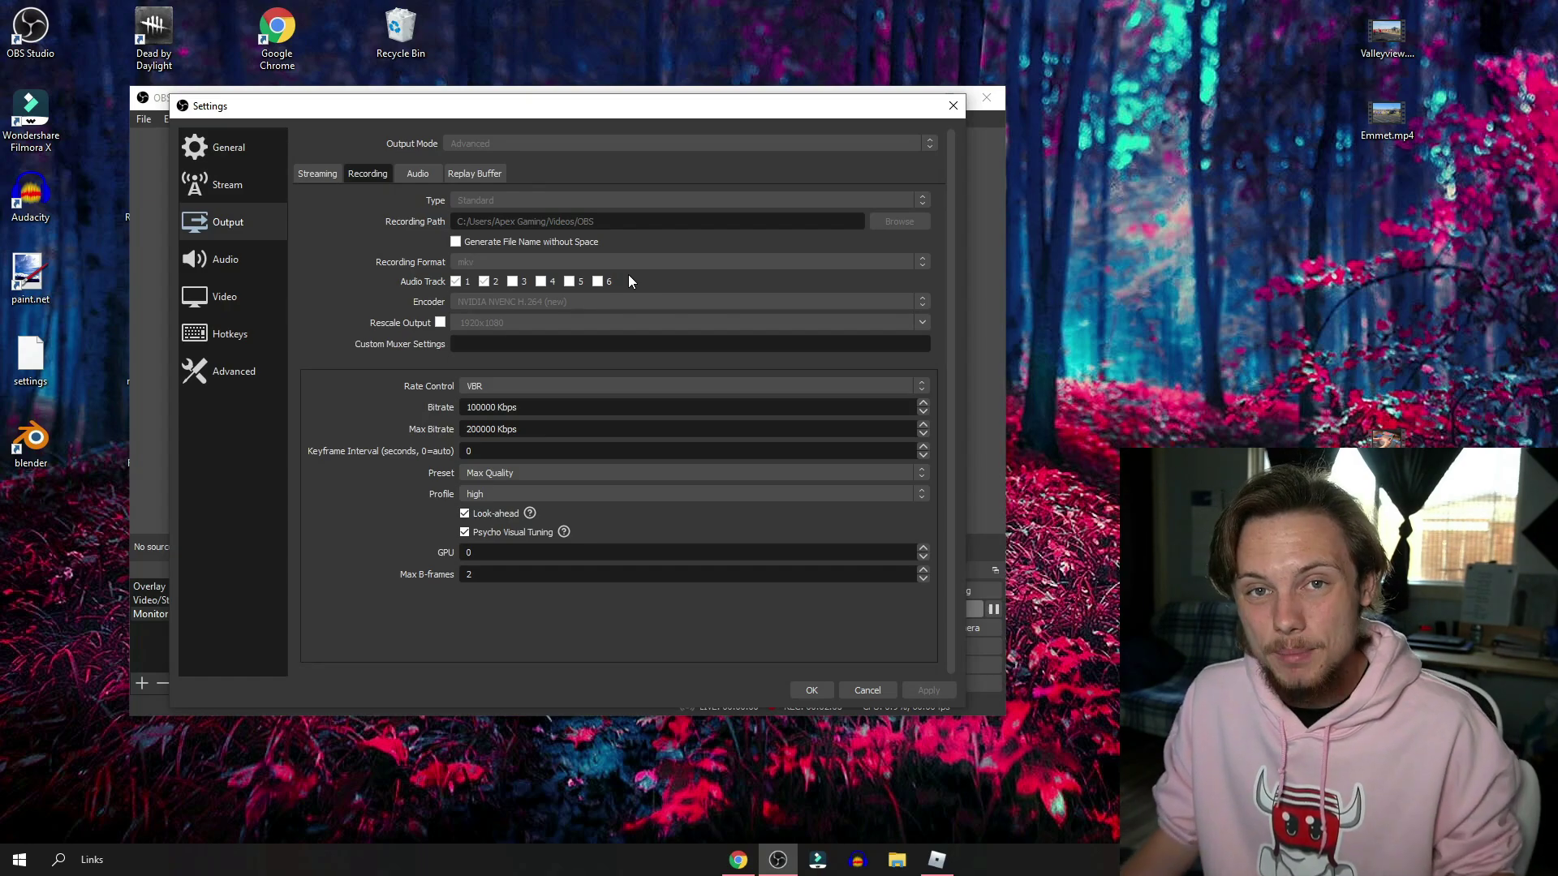
Cancel Settings and bring up Advanced Audio Properties from the Desktop Audio gear menu.
left_click(874, 688)
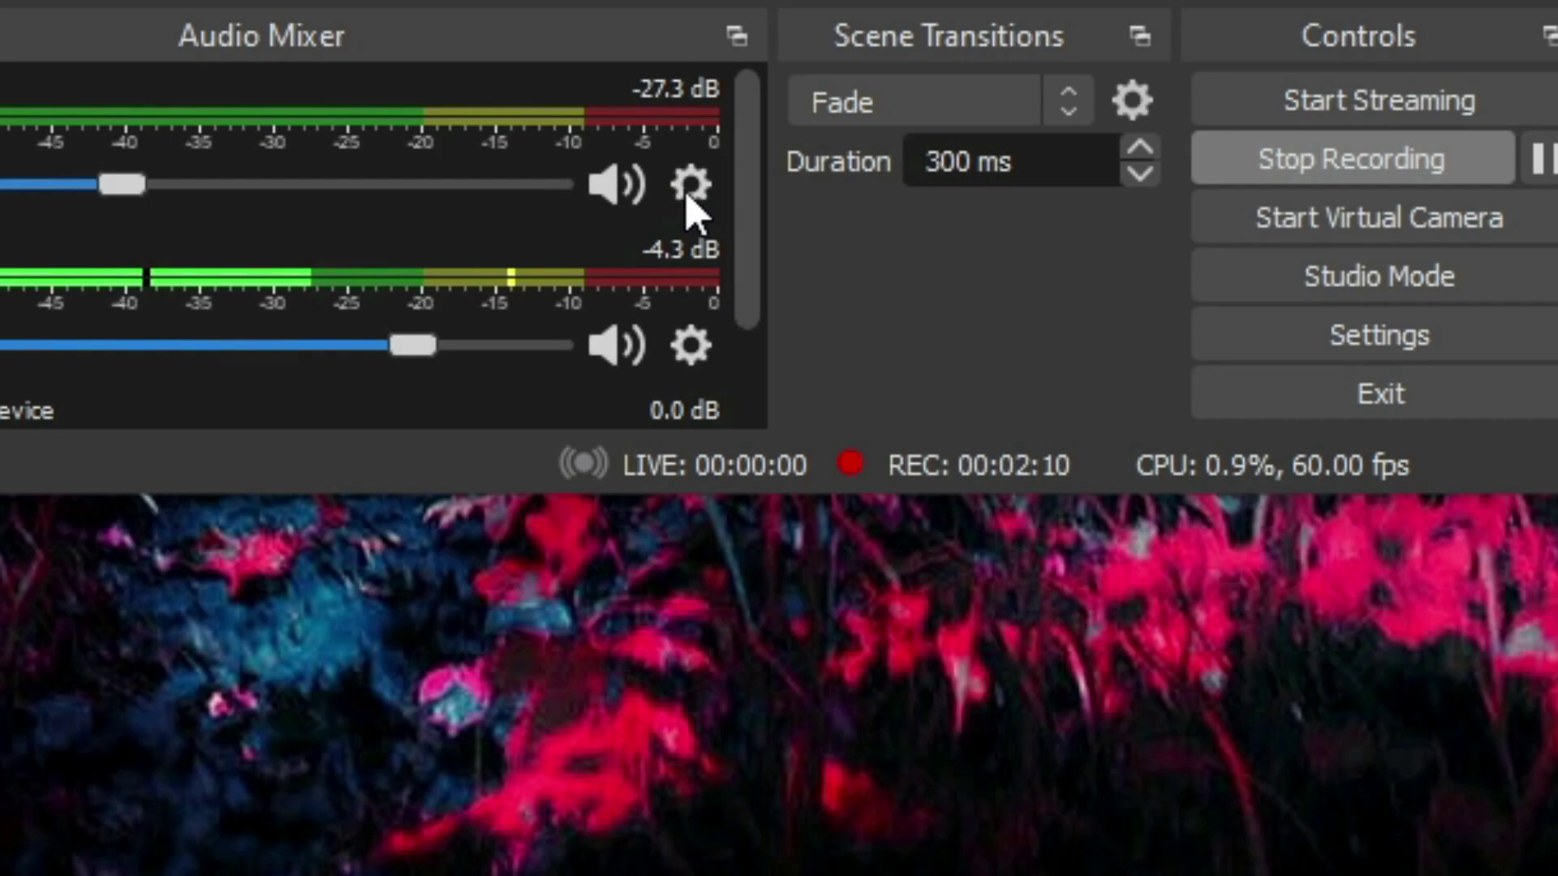
left_click(690, 199)
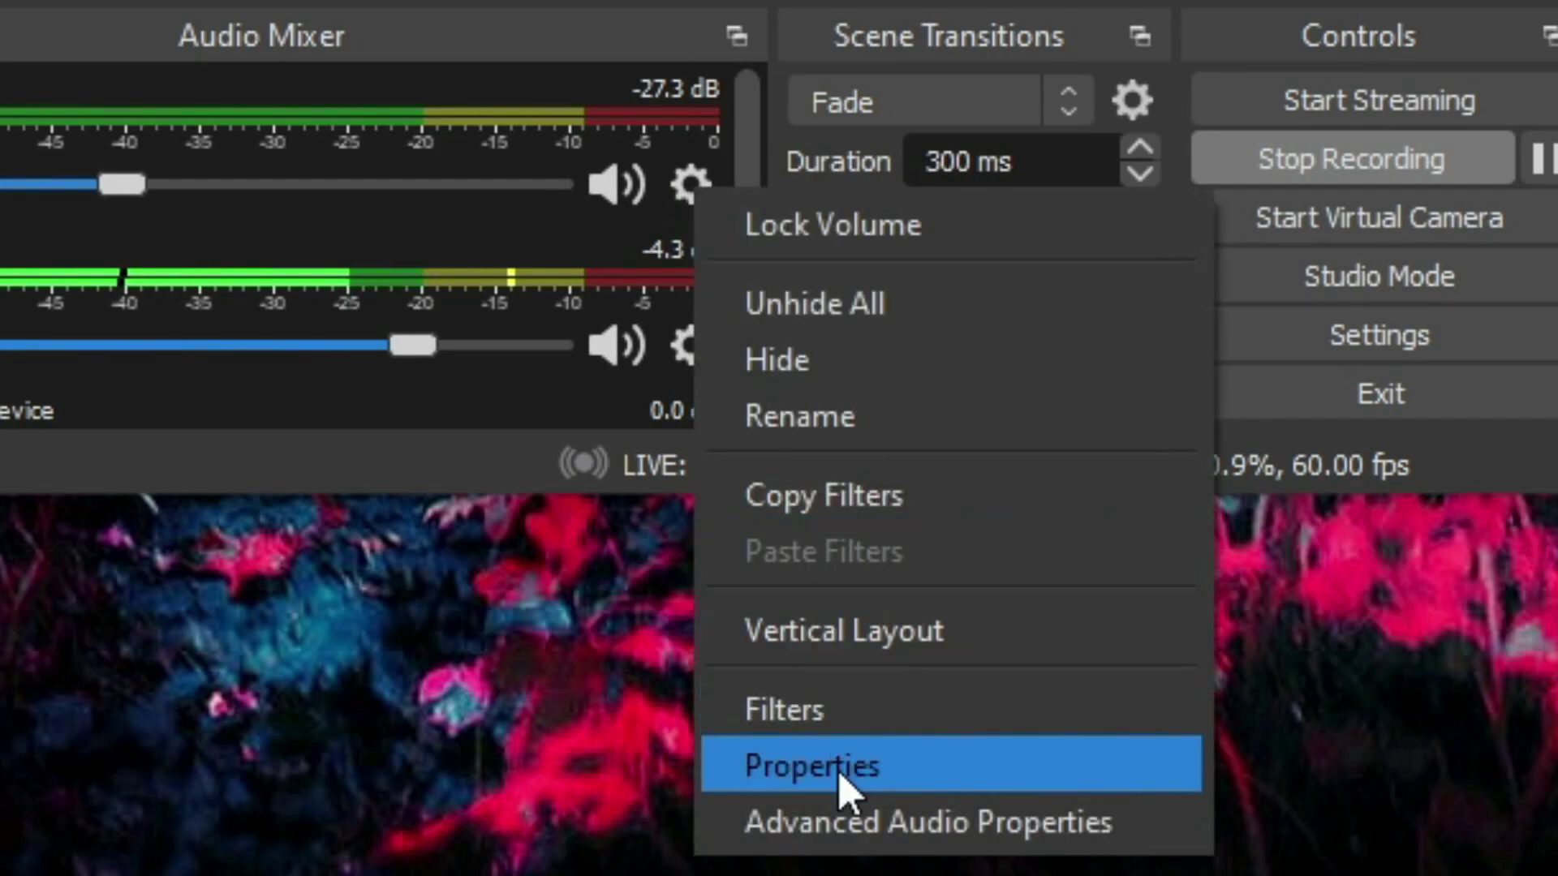
left_click(858, 821)
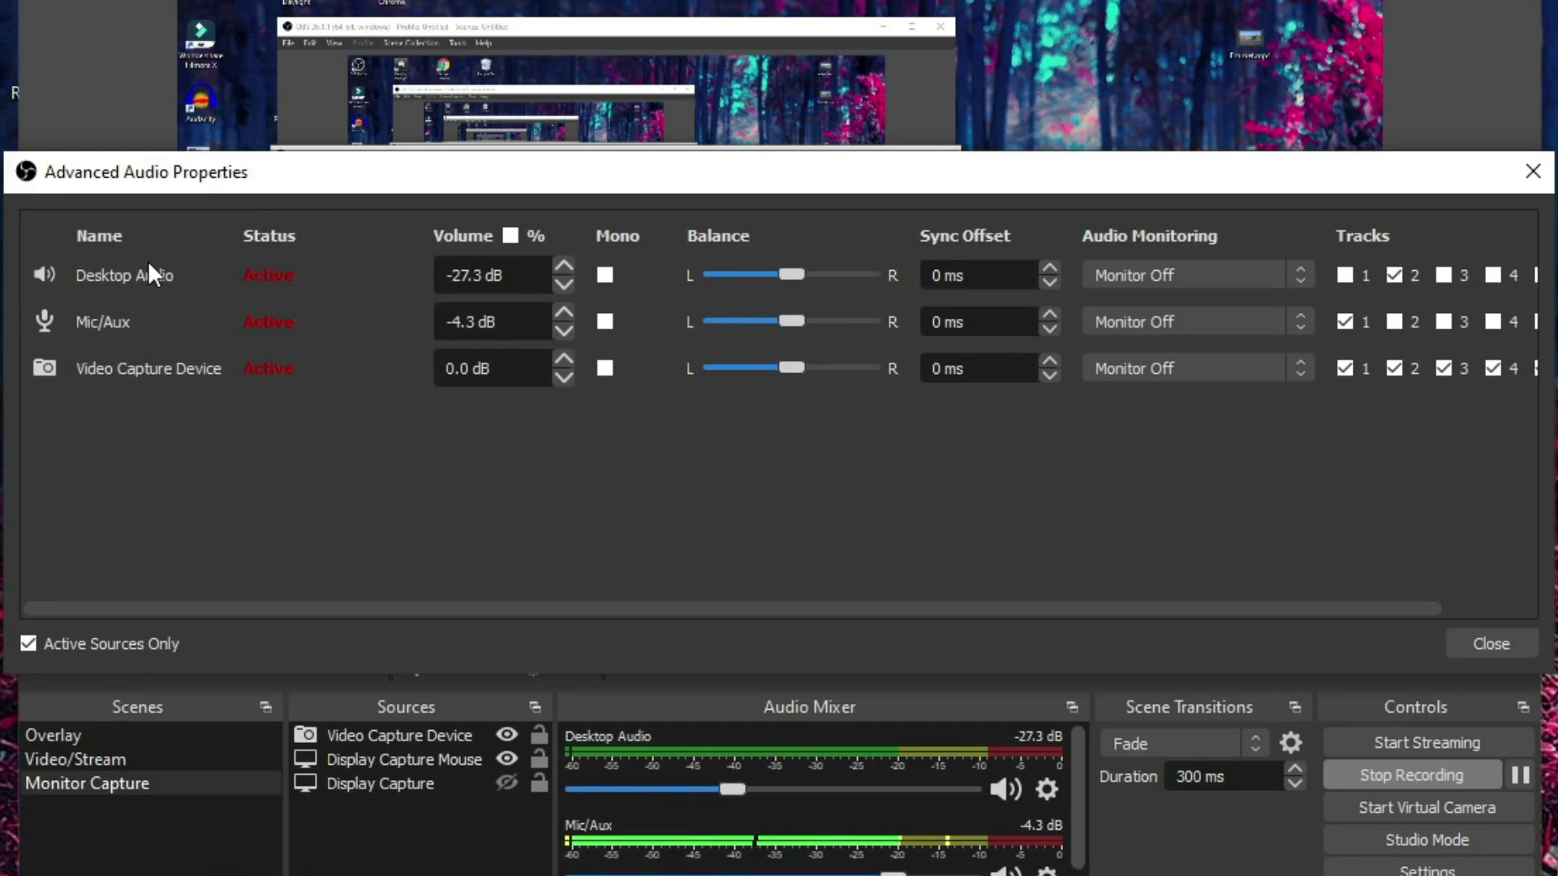
Untick tracks 1 through 6 for the Video Capture Device.
left_click_drag(917, 608, 1493, 570)
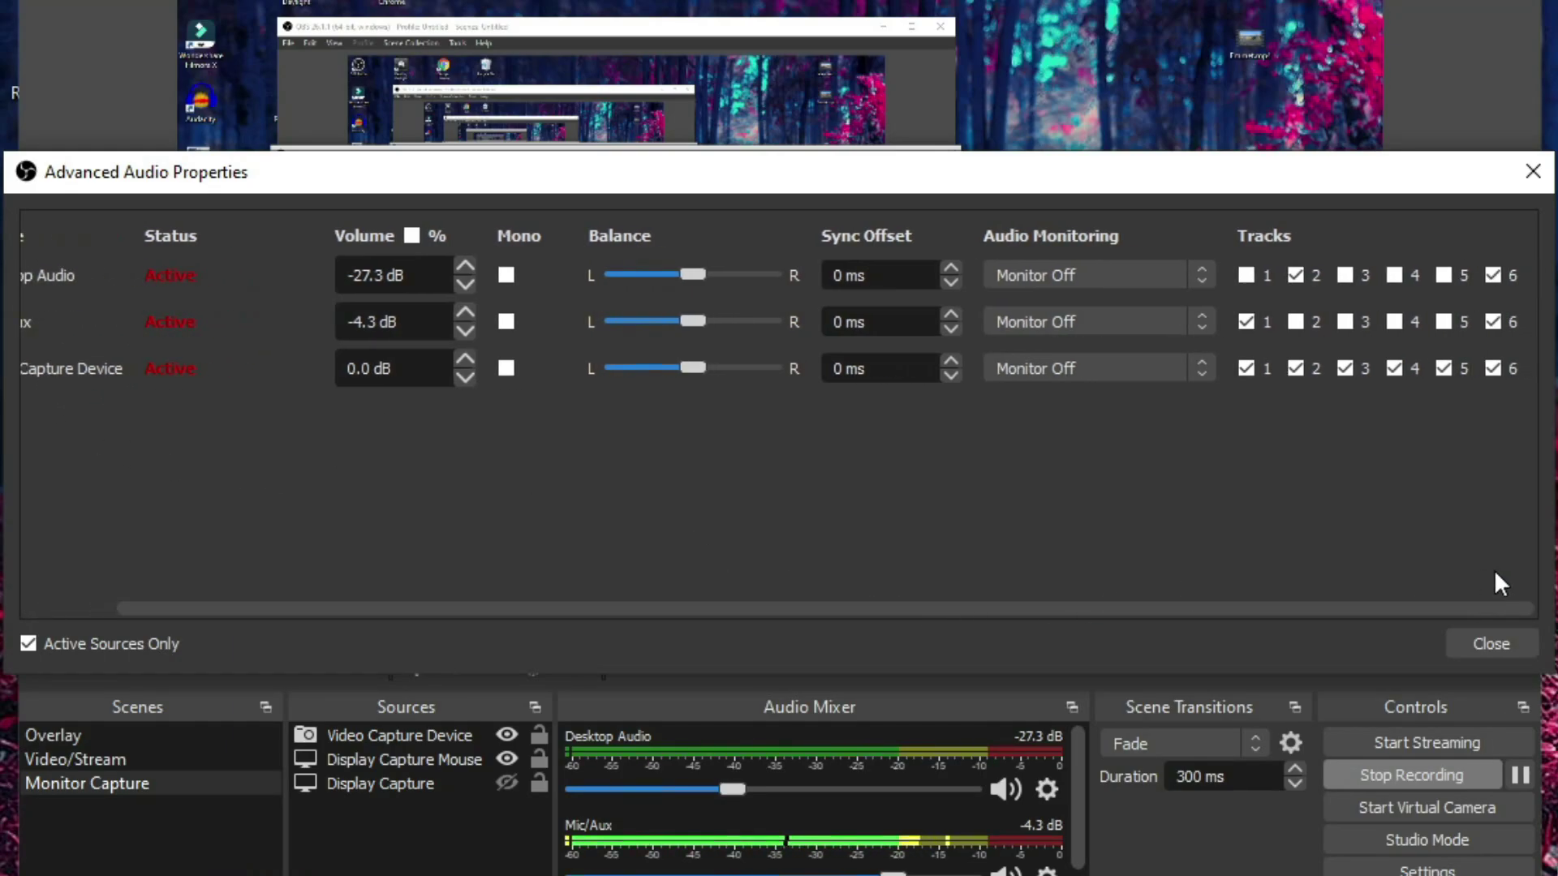
left_click(1246, 369)
left_click(1296, 368)
left_click(1345, 368)
left_click(1394, 368)
left_click(1444, 369)
left_click(1493, 368)
Take Mic/Aux off track 6 and close Advanced Audio Properties.
left_click_drag(895, 614, 719, 606)
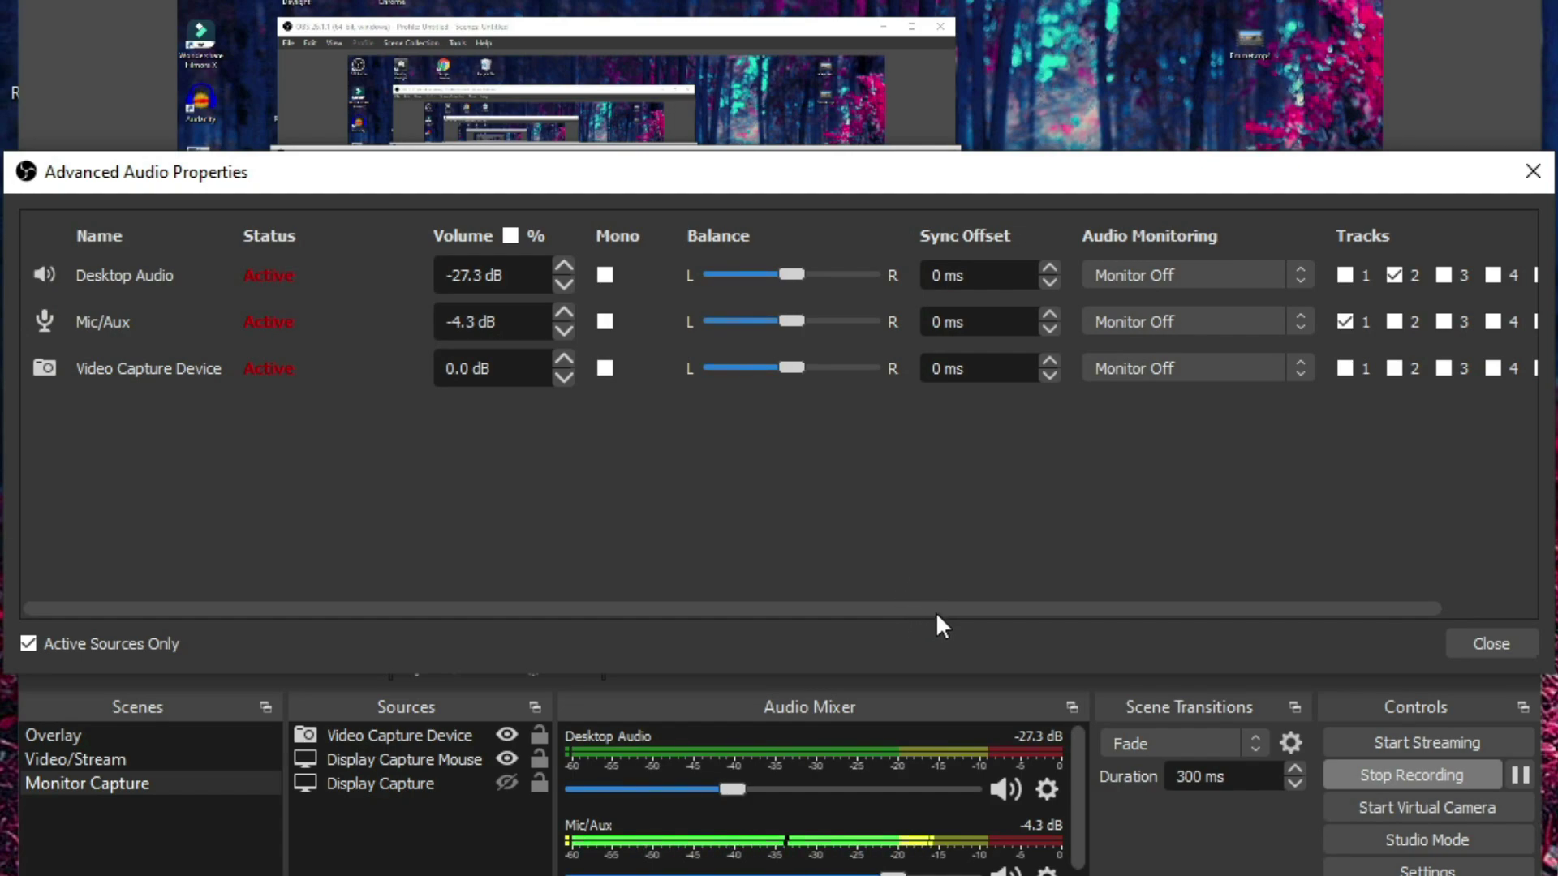
left_click_drag(925, 610, 1071, 586)
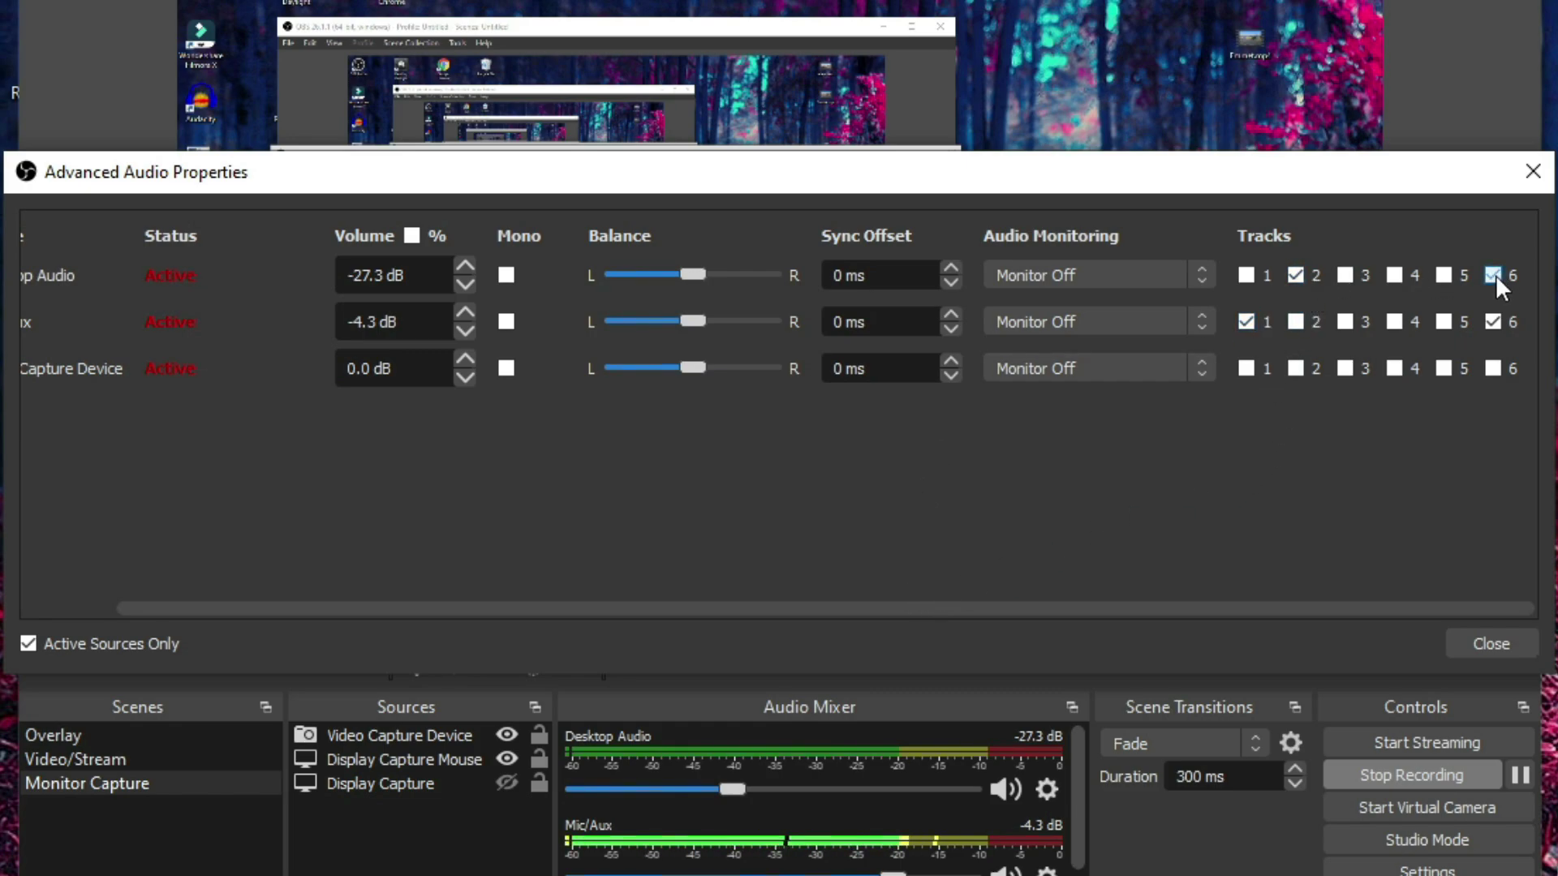
left_click(1494, 321)
left_click_drag(935, 604, 207, 570)
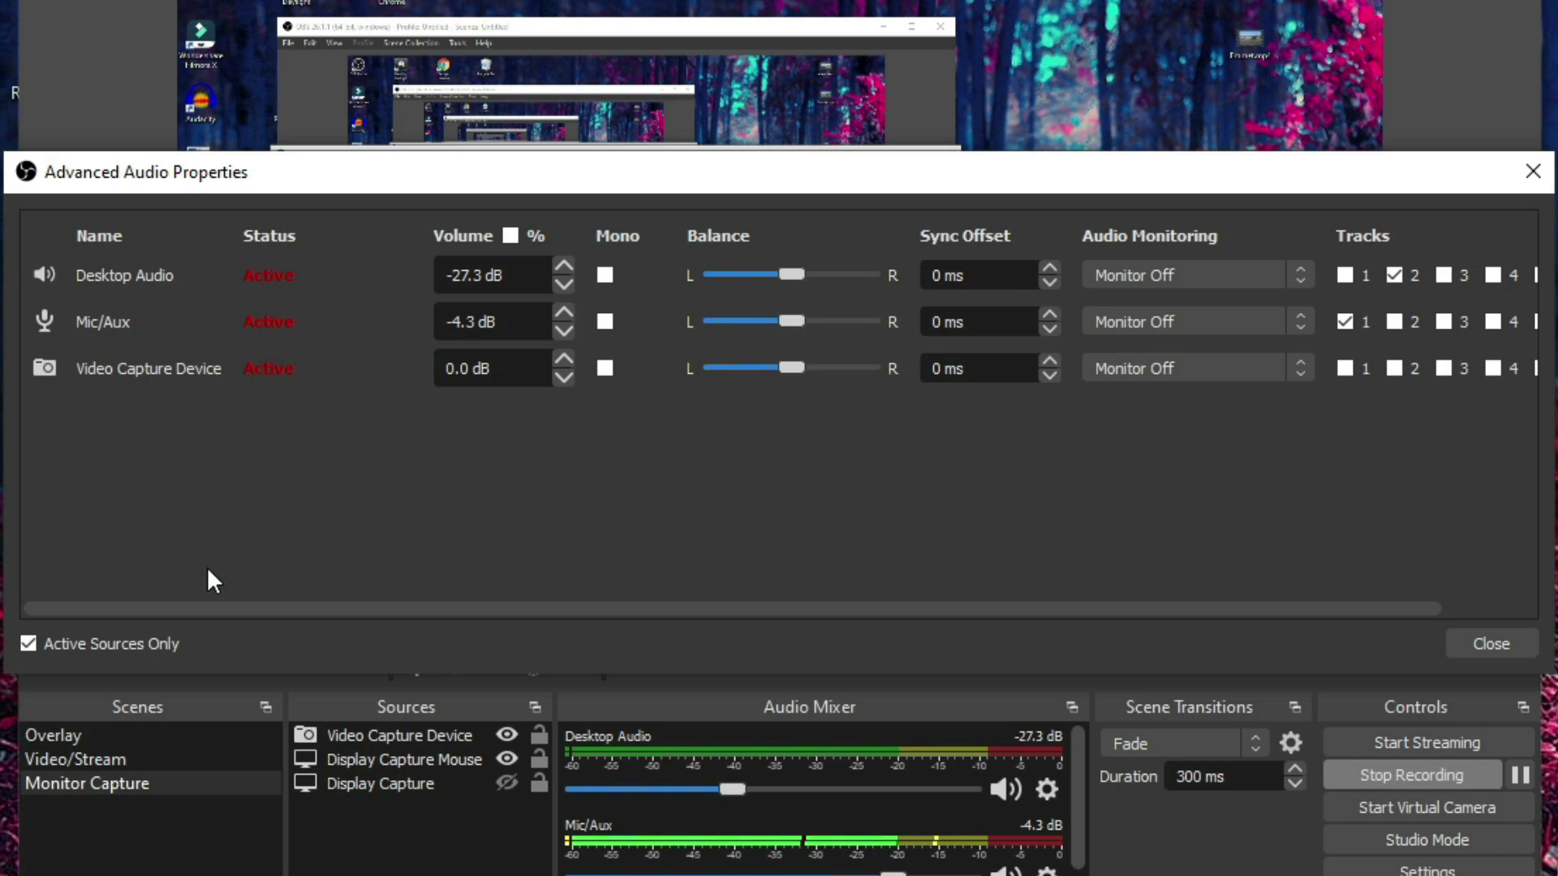
left_click(1474, 638)
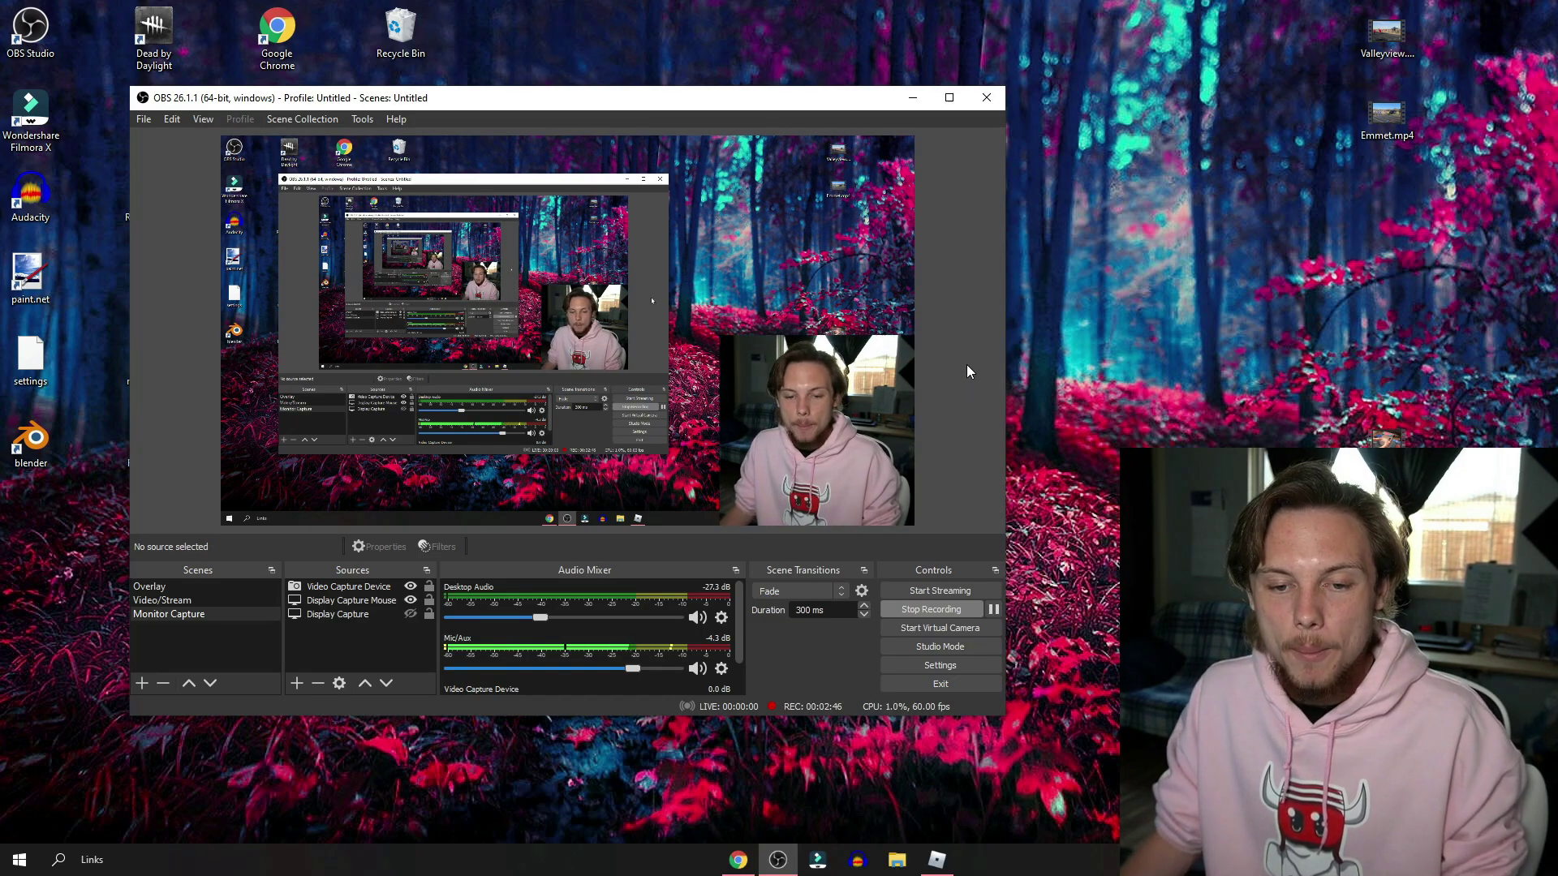
Add a Game Capture source named 'Robloxx' after the name 'Roblox' proves taken.
left_click(349, 641)
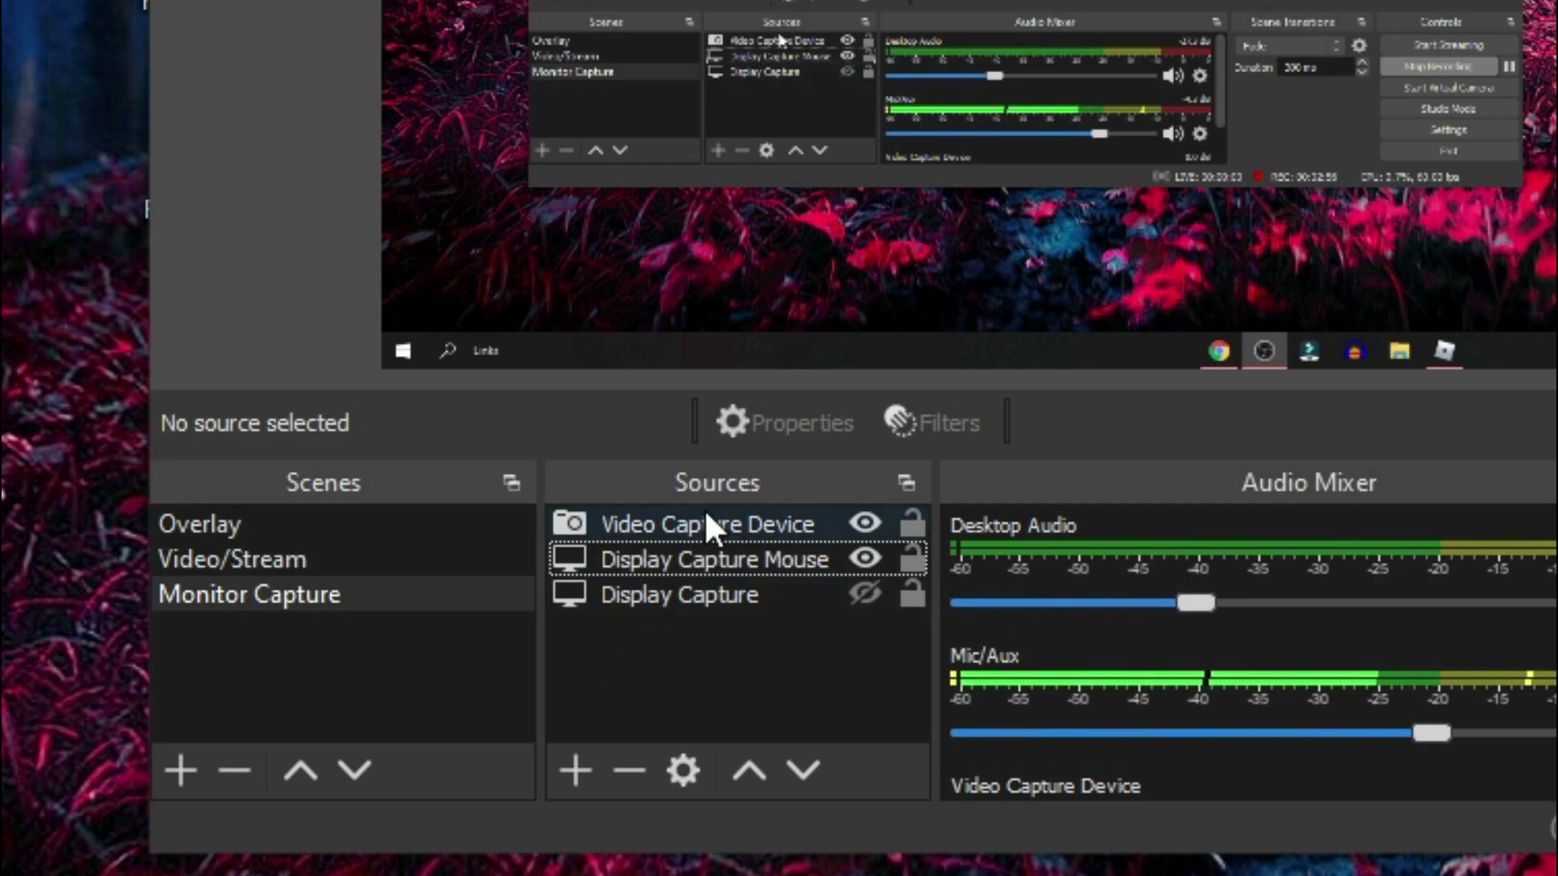
left_click(571, 768)
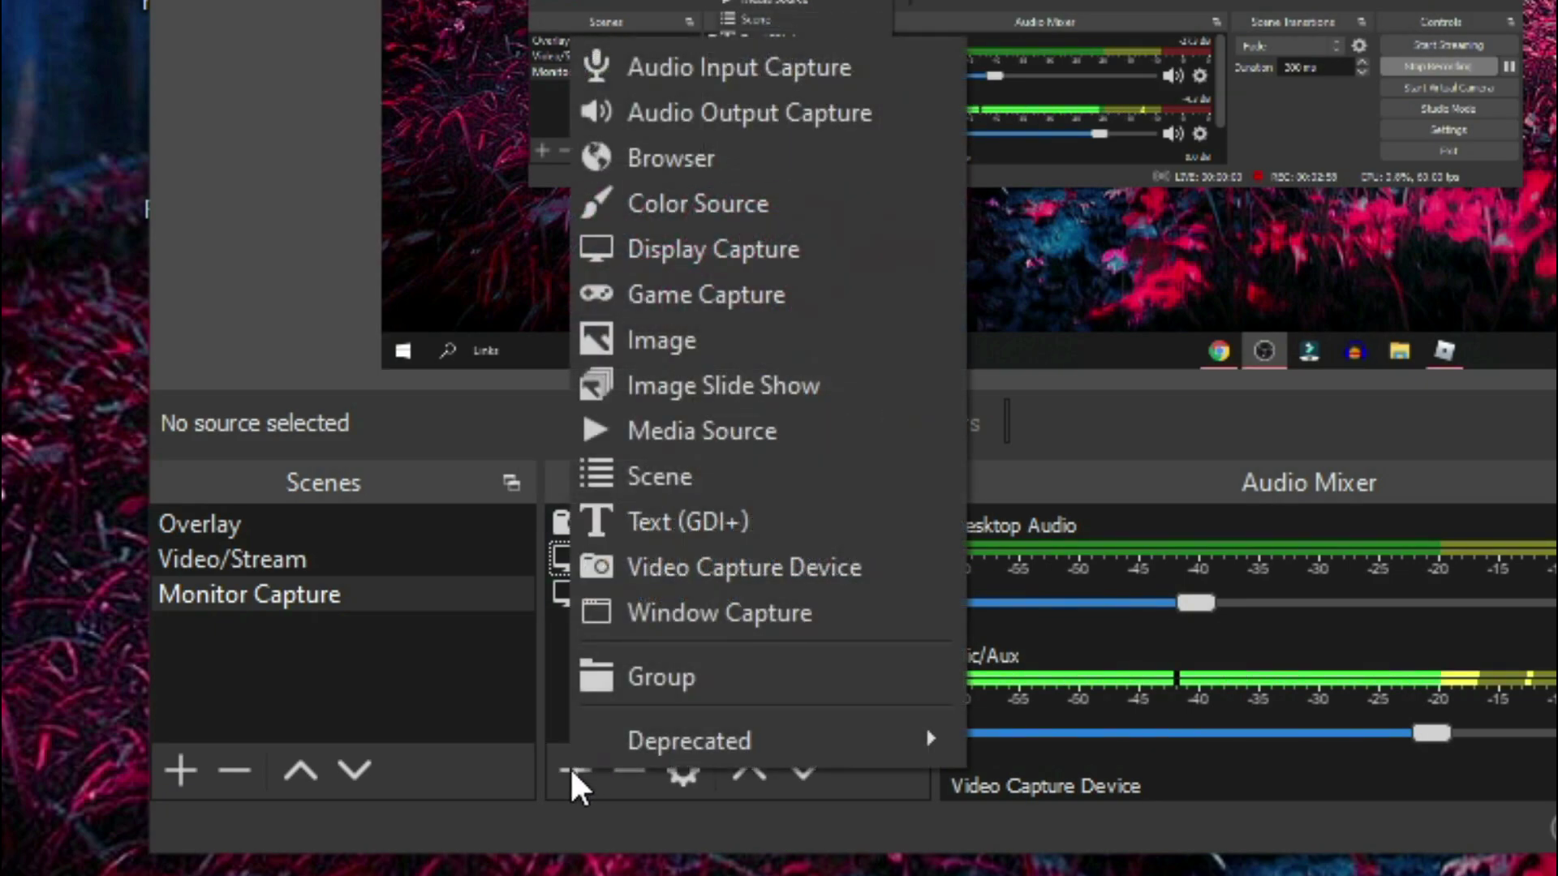
left_click(675, 294)
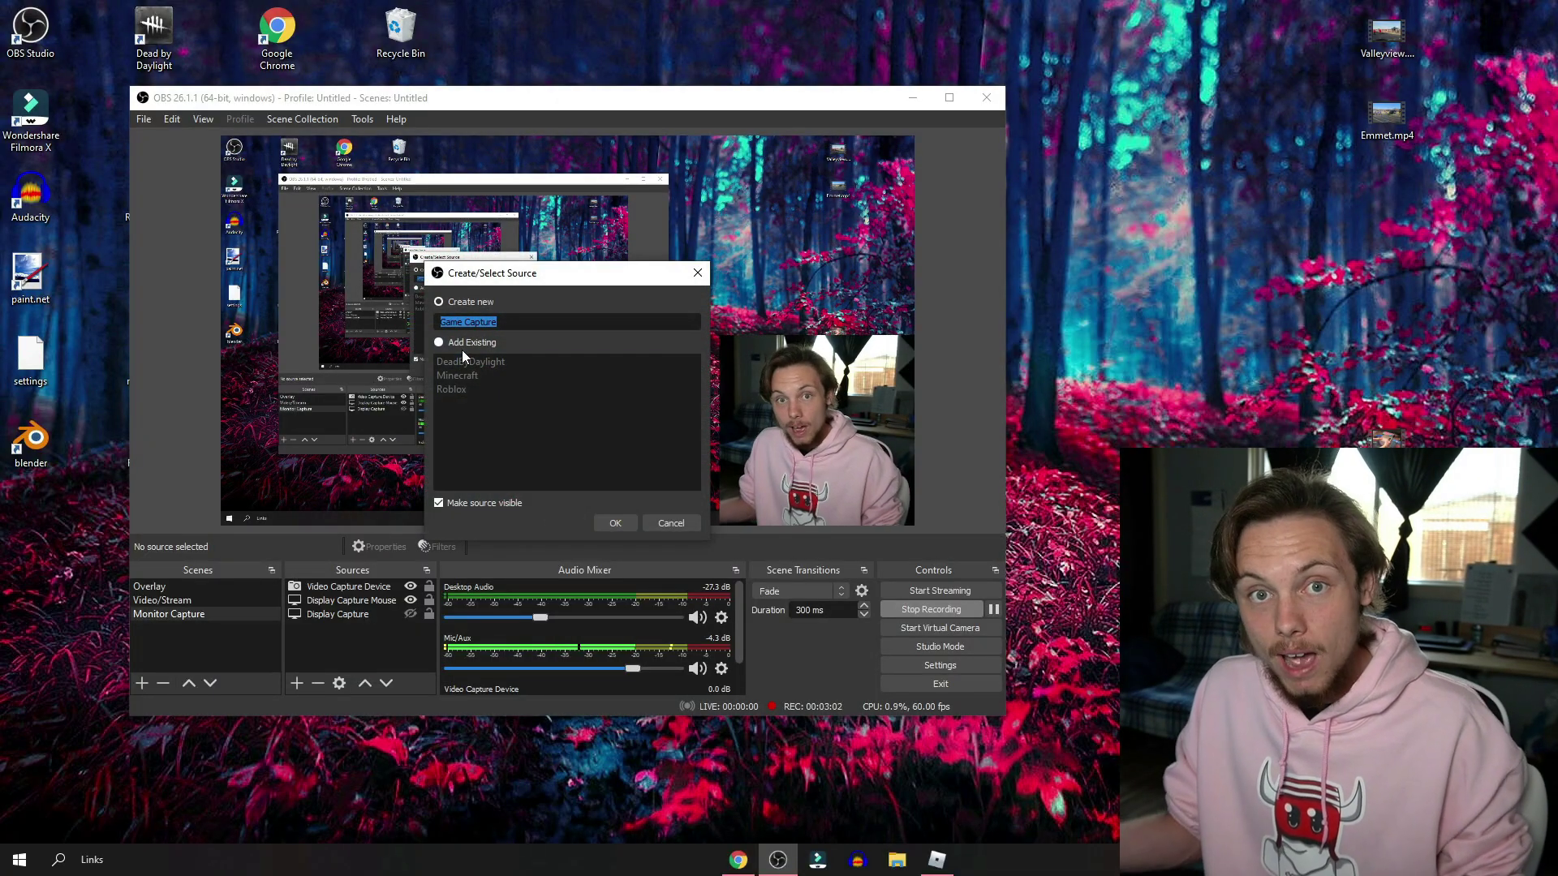
type("Roblox")
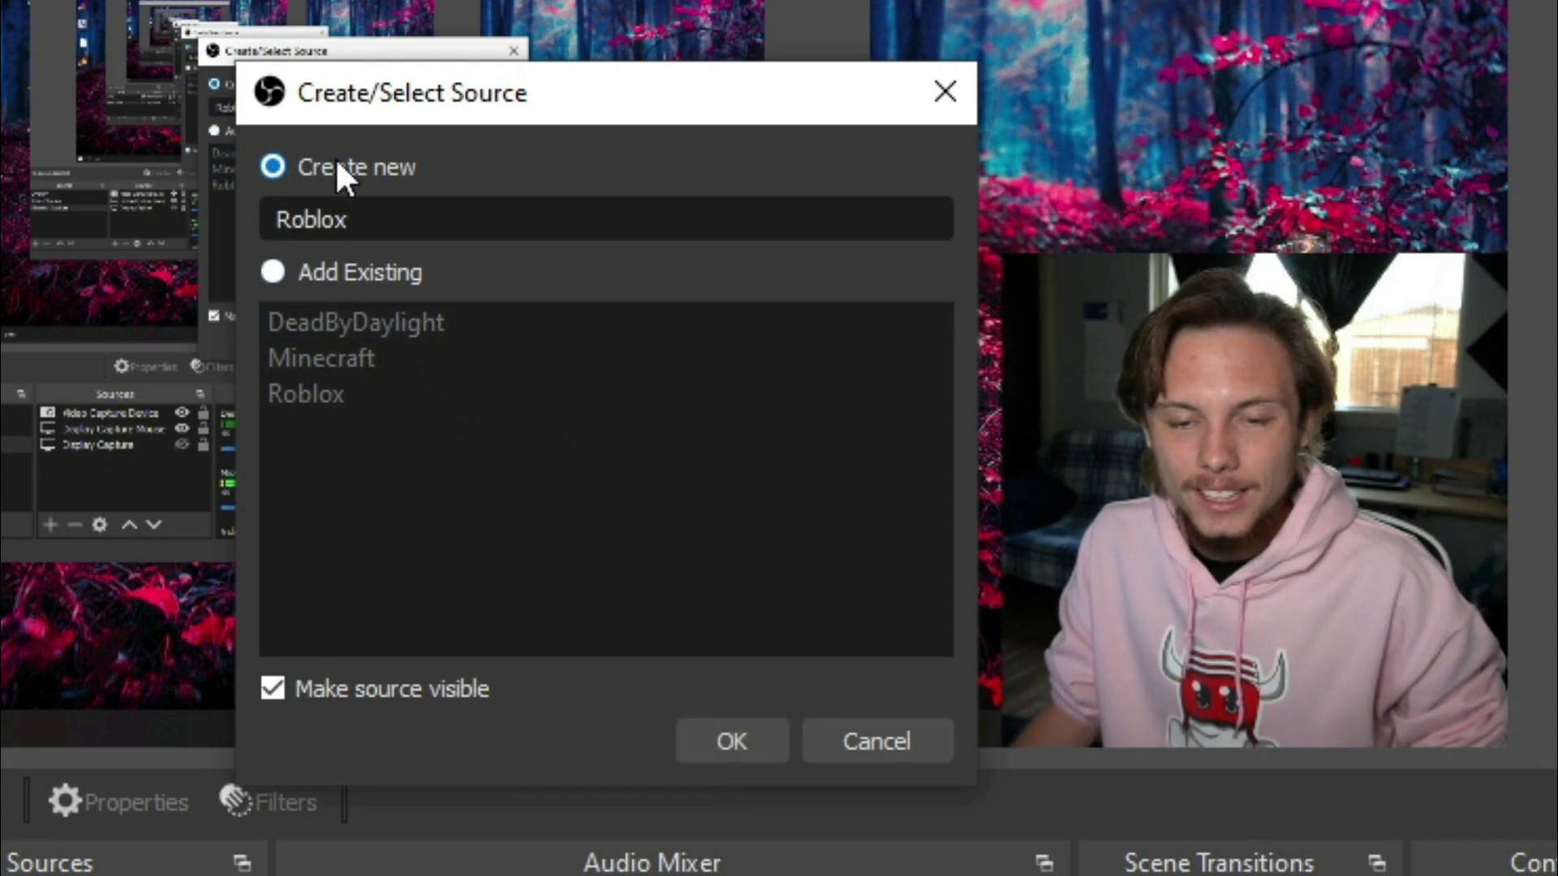
left_click(738, 732)
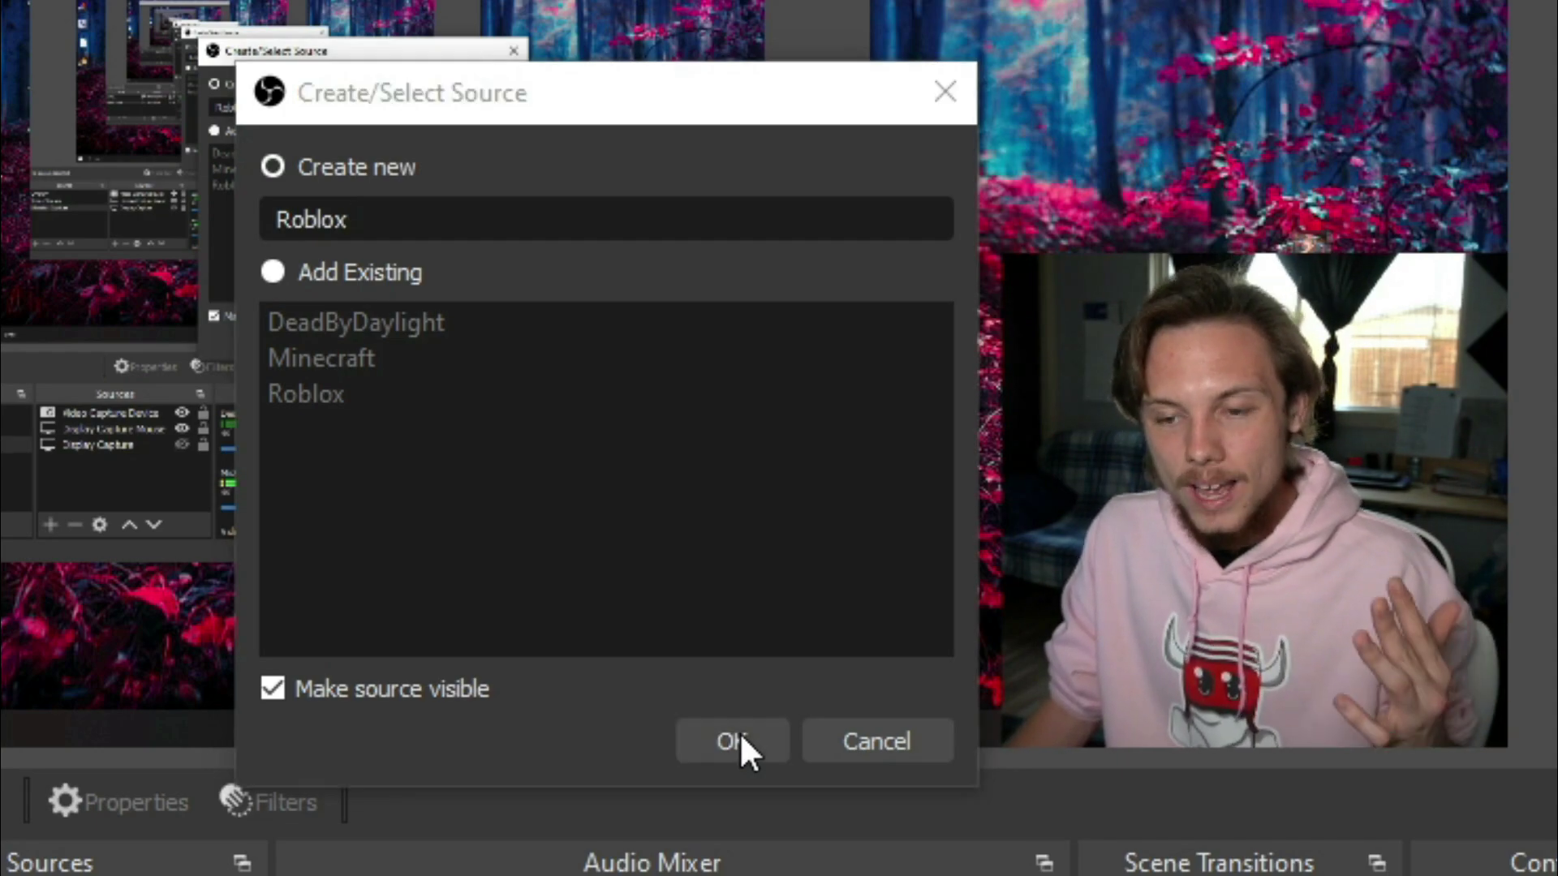
left_click(714, 498)
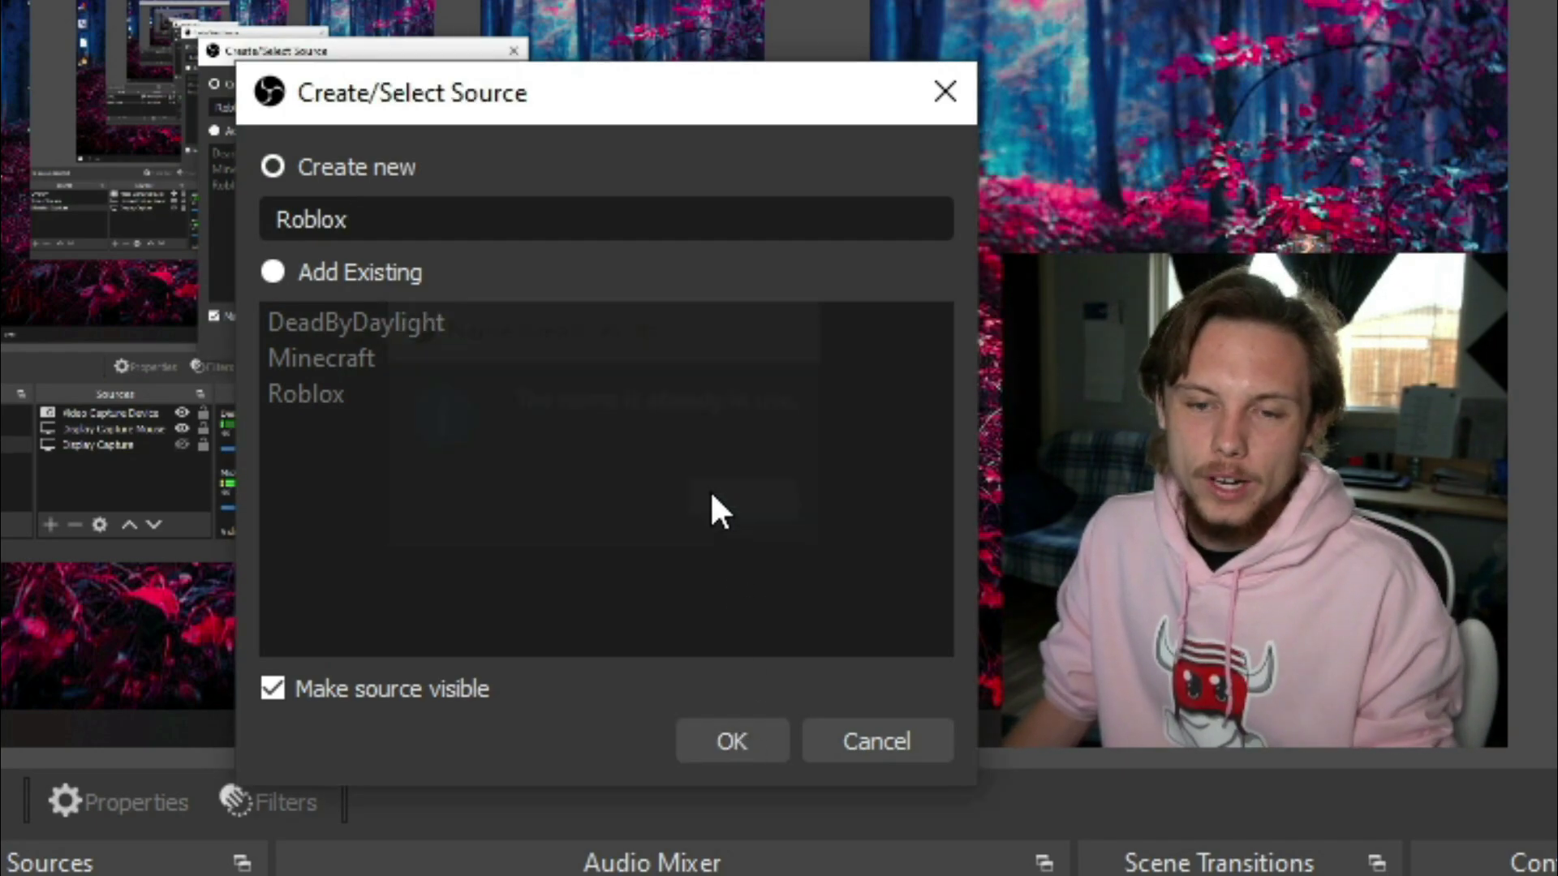
left_click(356, 221)
type("x")
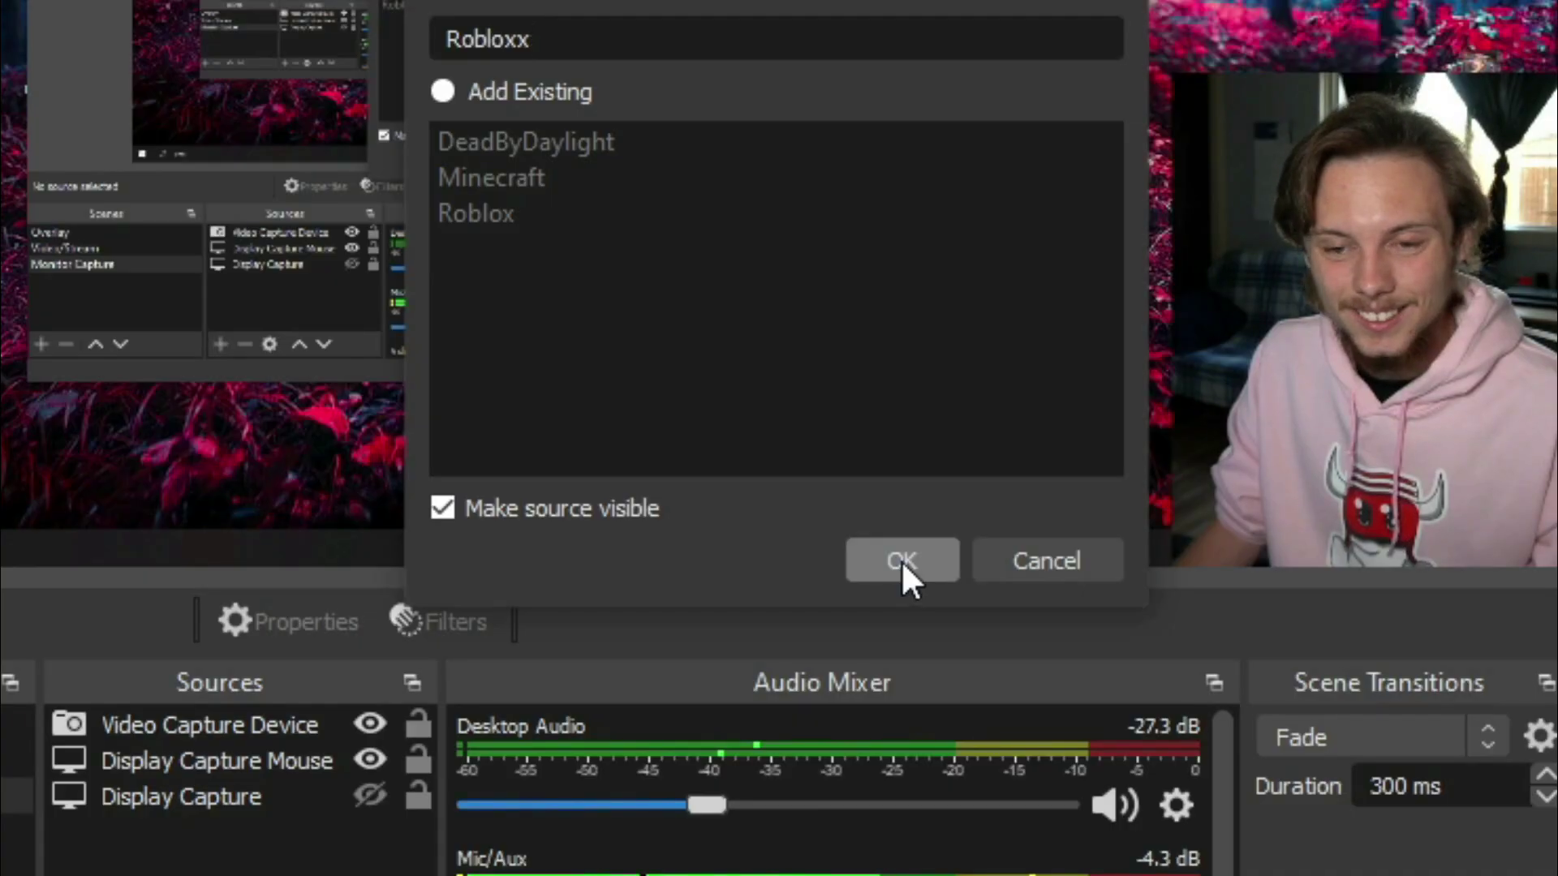
left_click(731, 740)
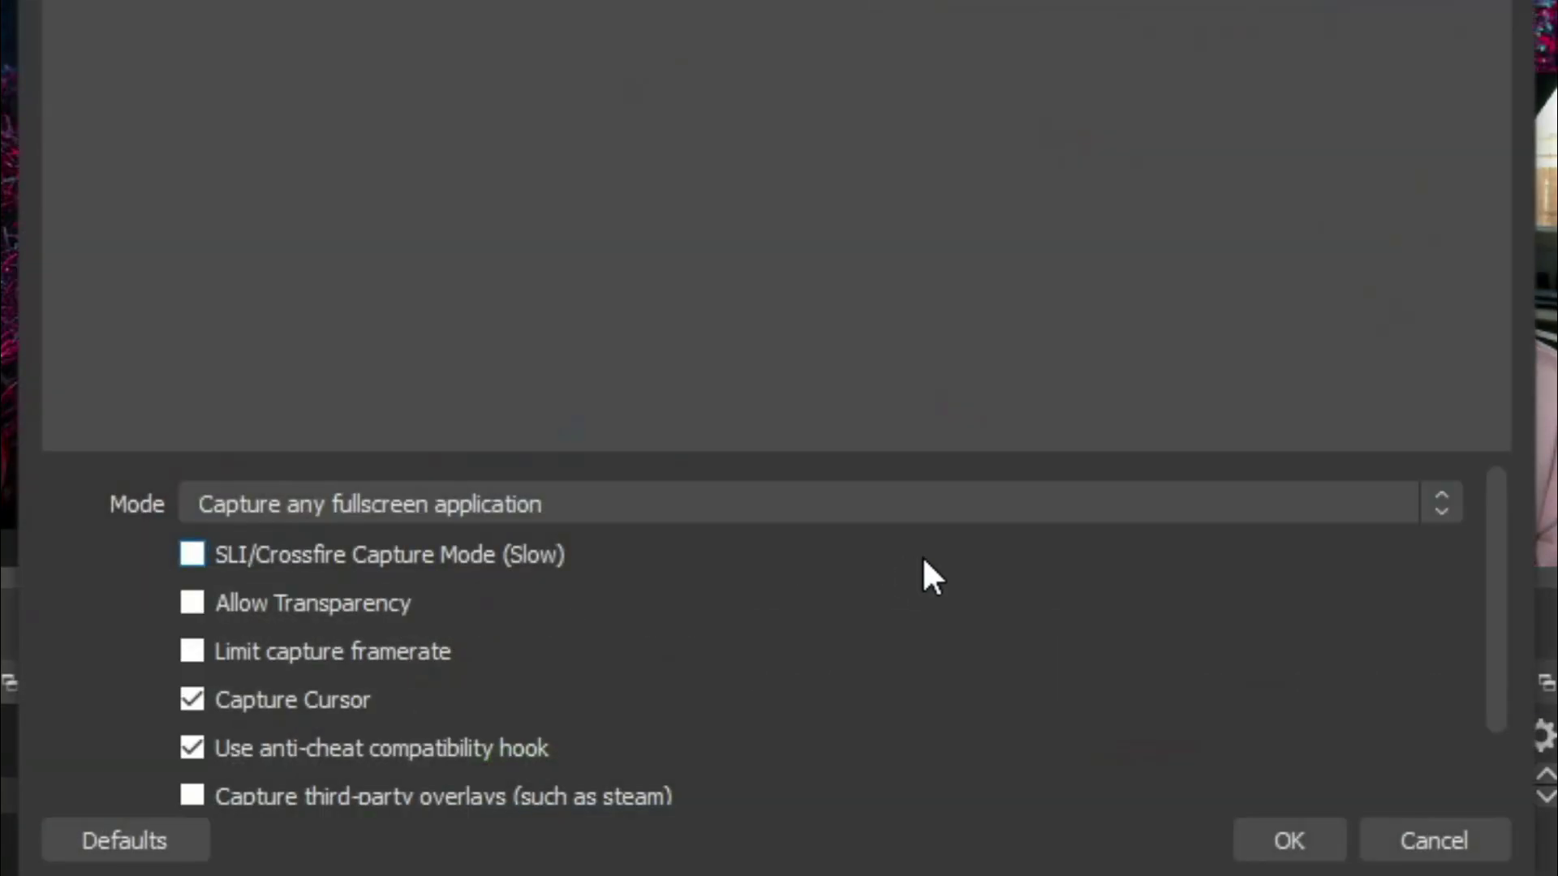
Set Mode to Capture specific window, Window to [RobloxPlayerBeta.exe]: Roblox, then hide the source.
left_click(360, 497)
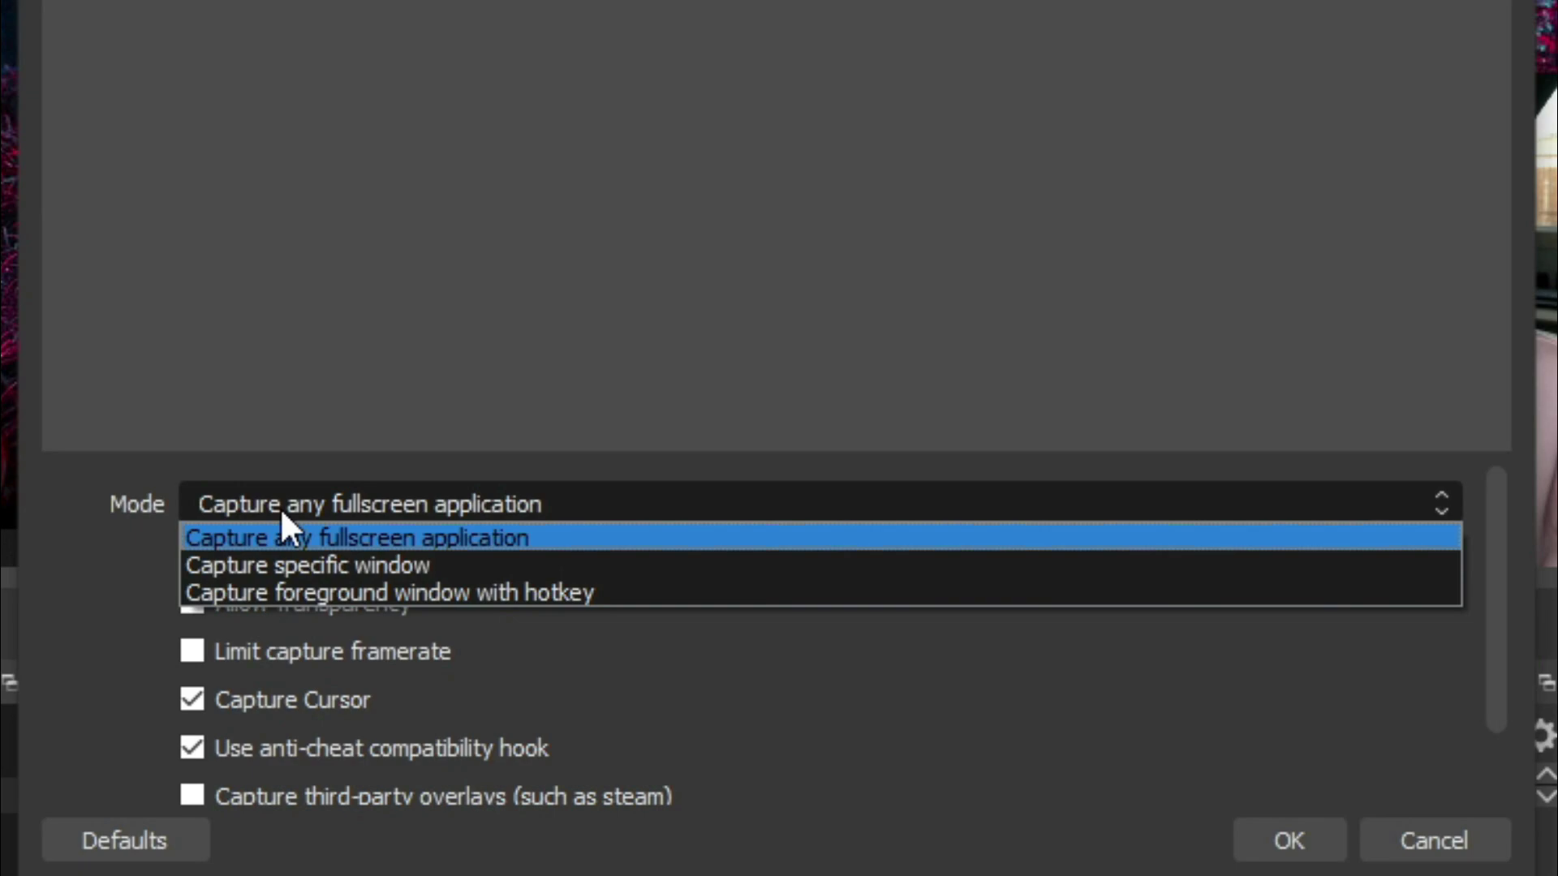
left_click(279, 563)
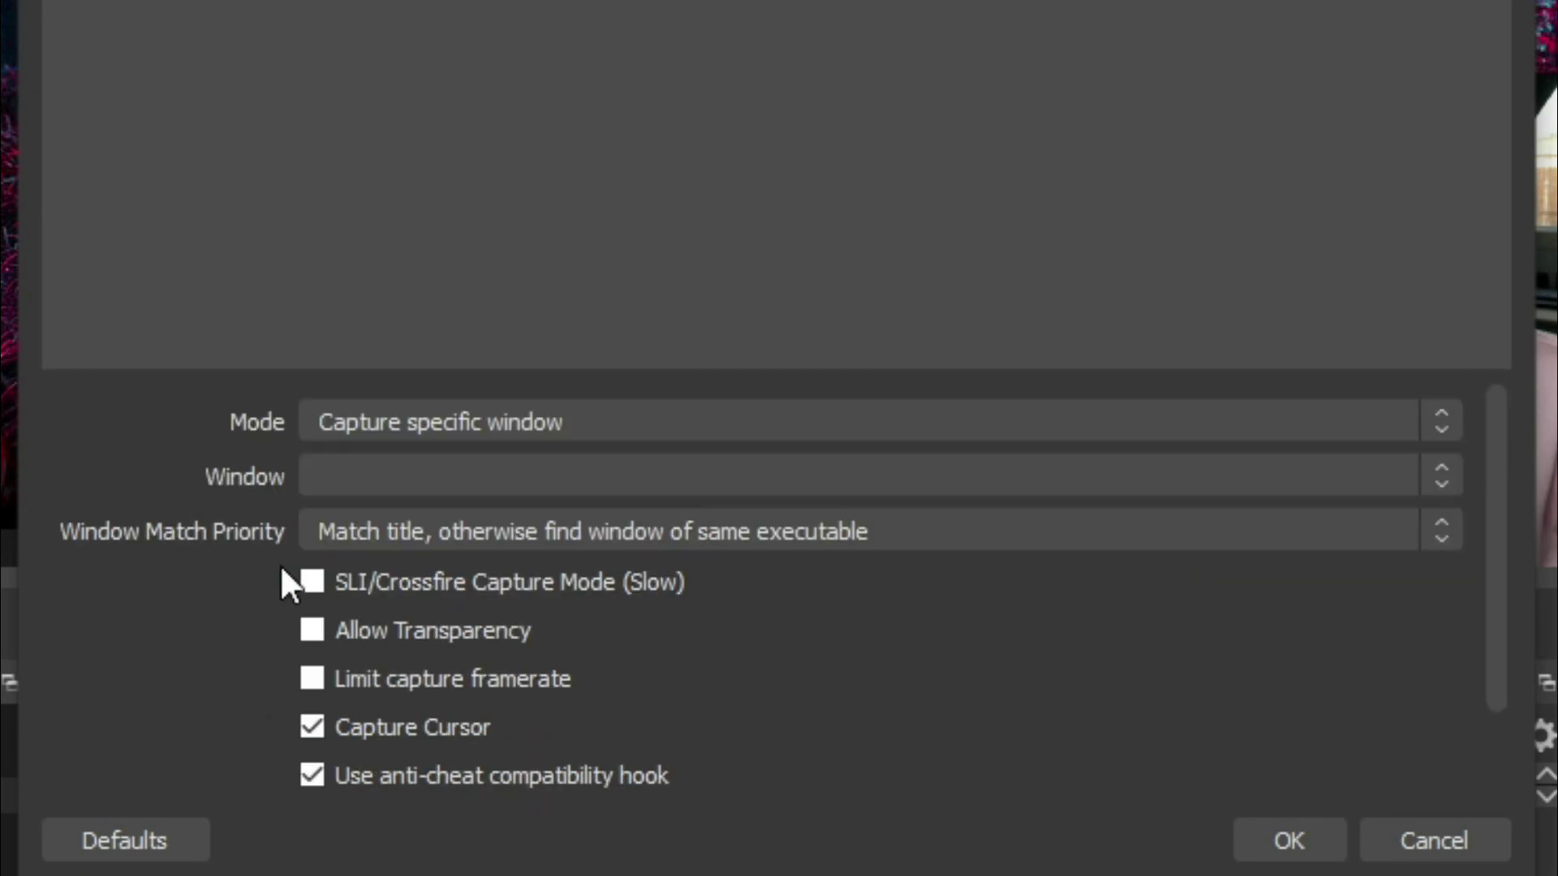
left_click(318, 475)
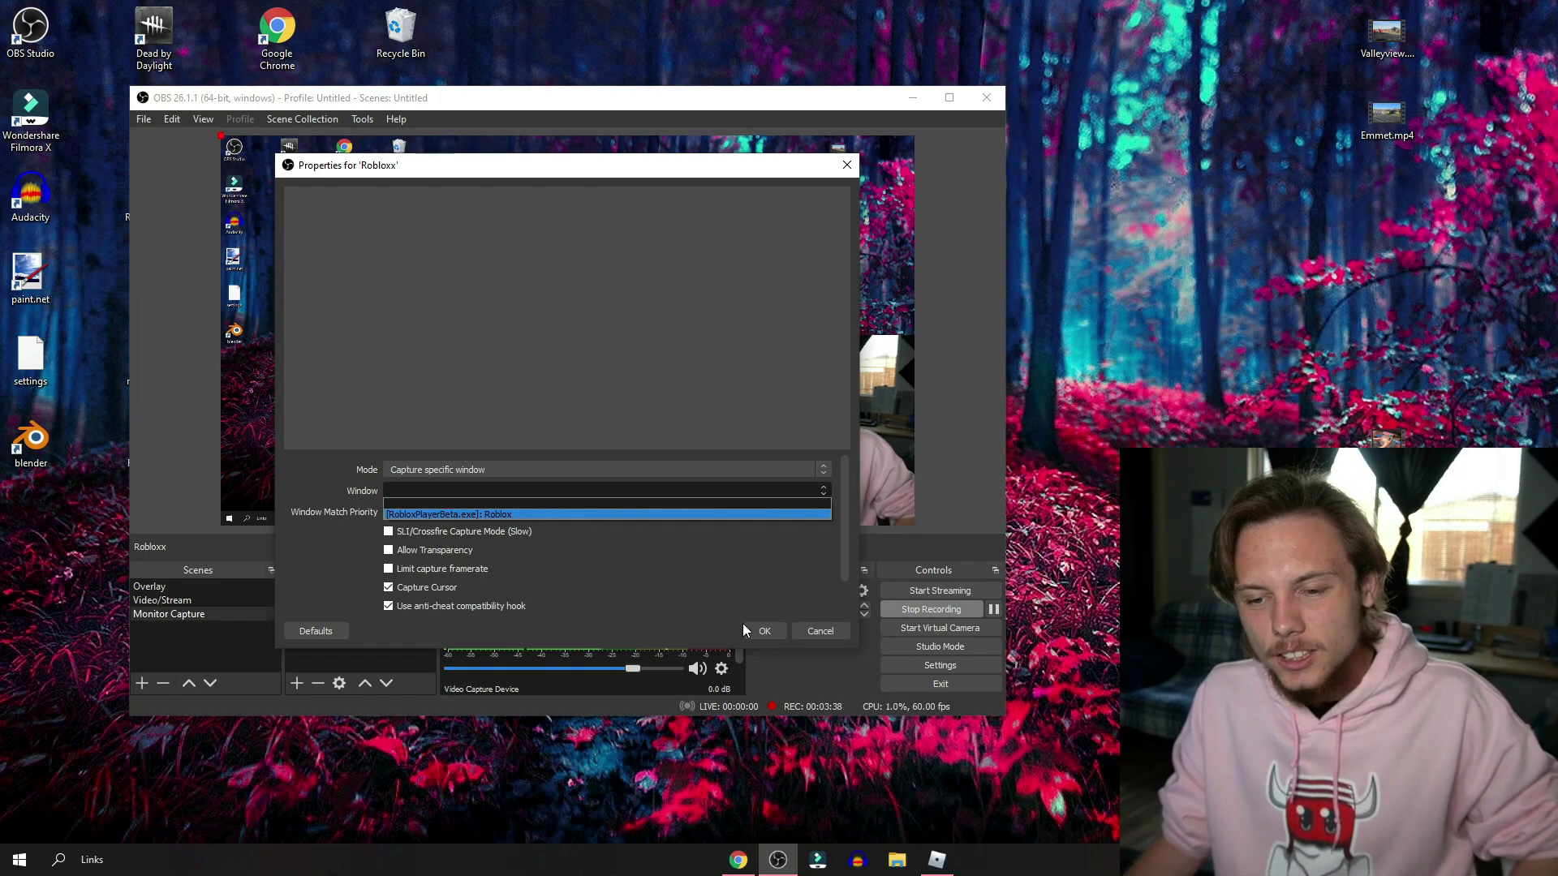
left_click(412, 513)
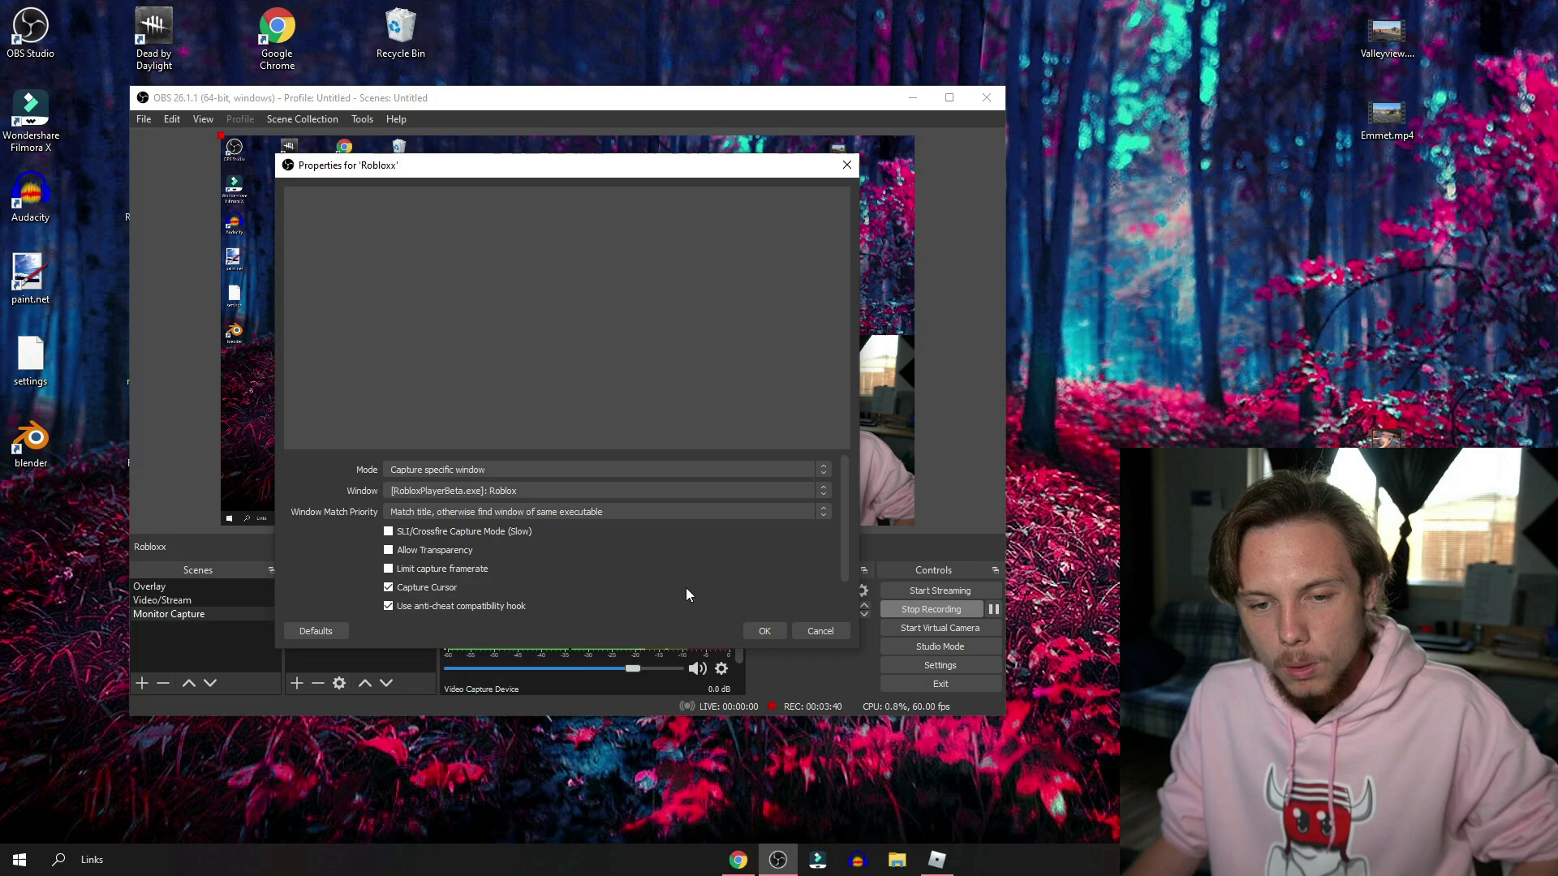
left_click(756, 629)
left_click(411, 587)
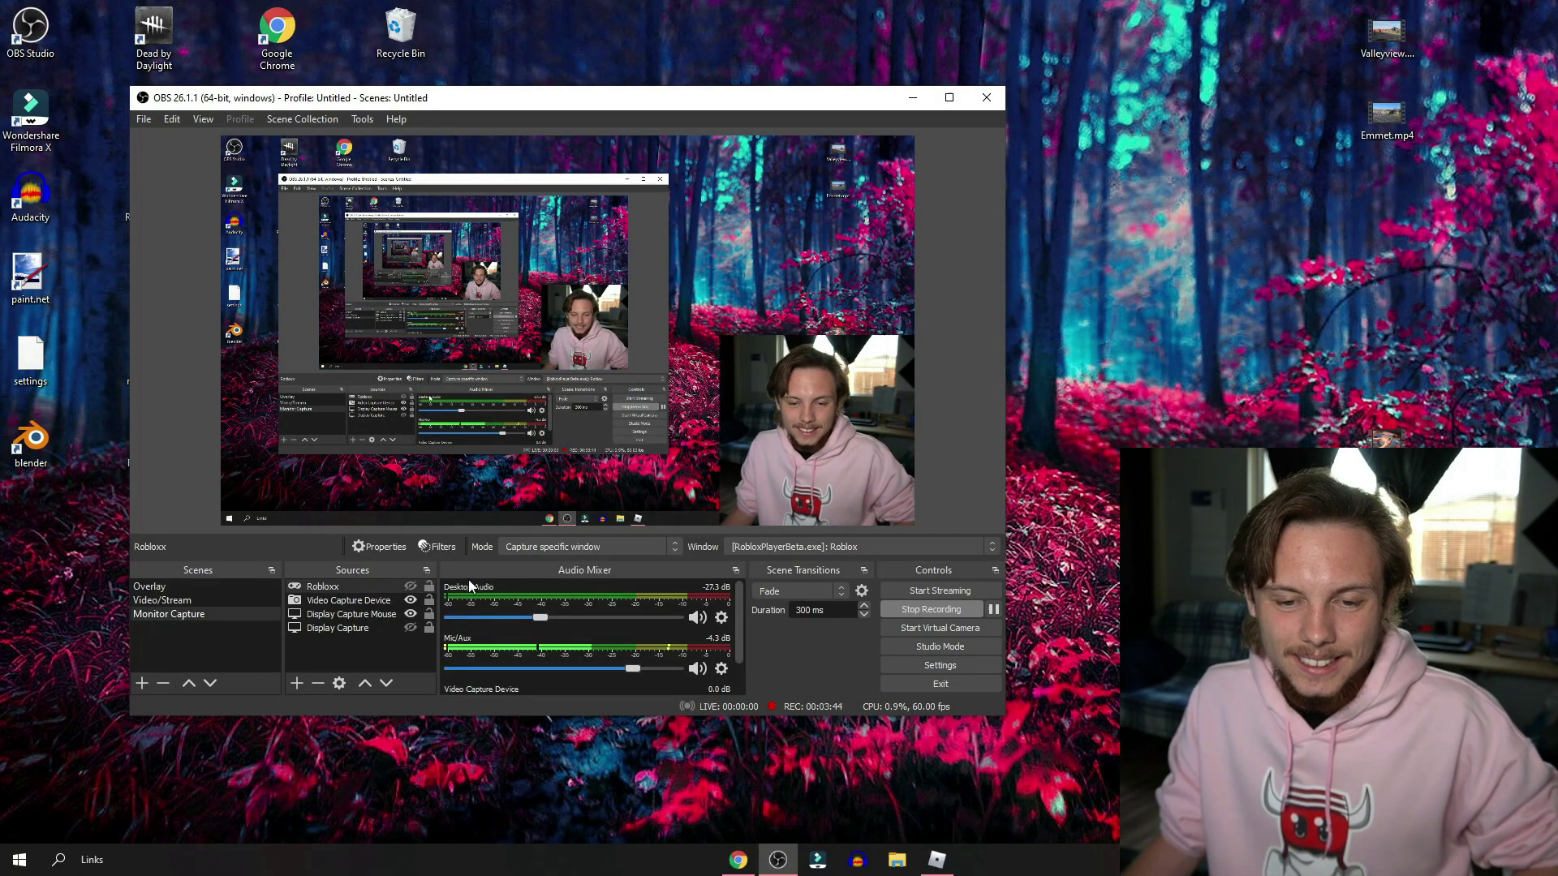
Move Robloxx beneath Video Capture Device and make it visible to check the game.
left_click(366, 601)
left_click_drag(323, 587, 325, 605)
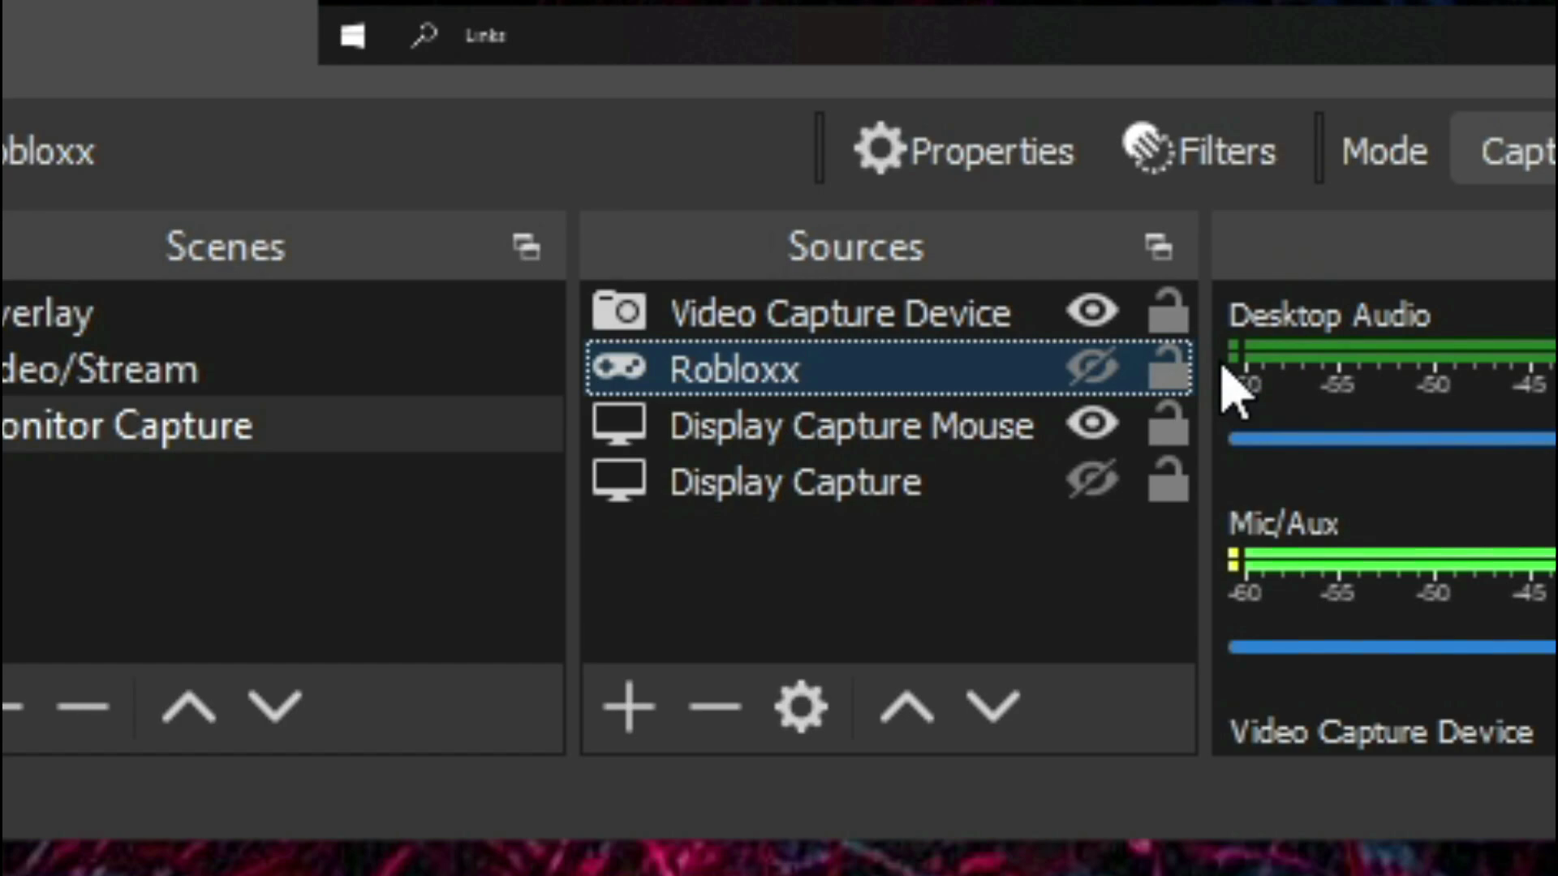
left_click(1095, 371)
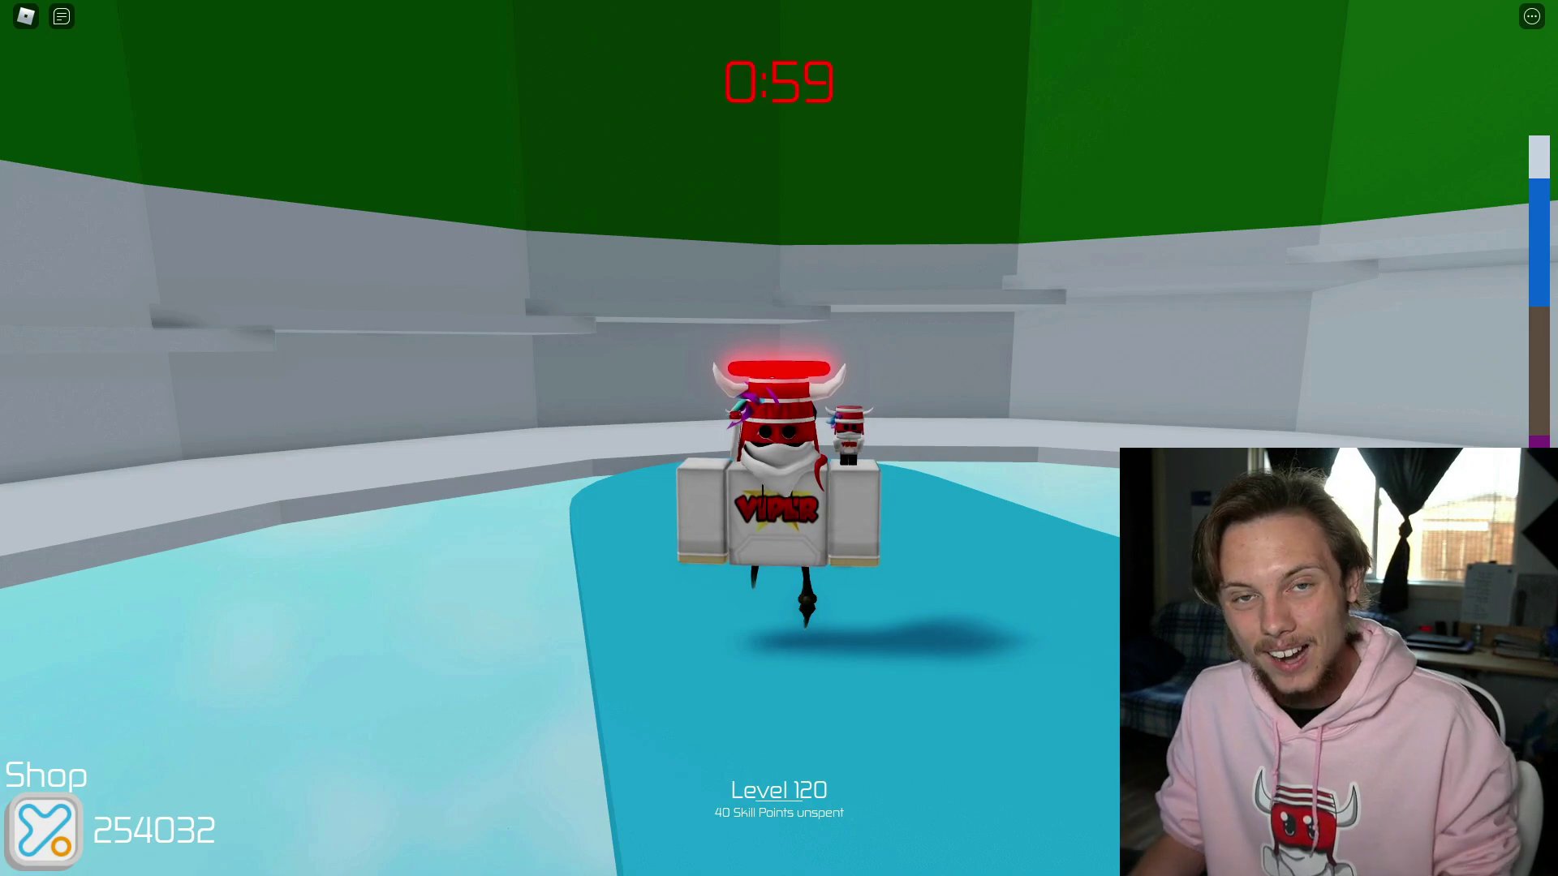
left_click(410, 600)
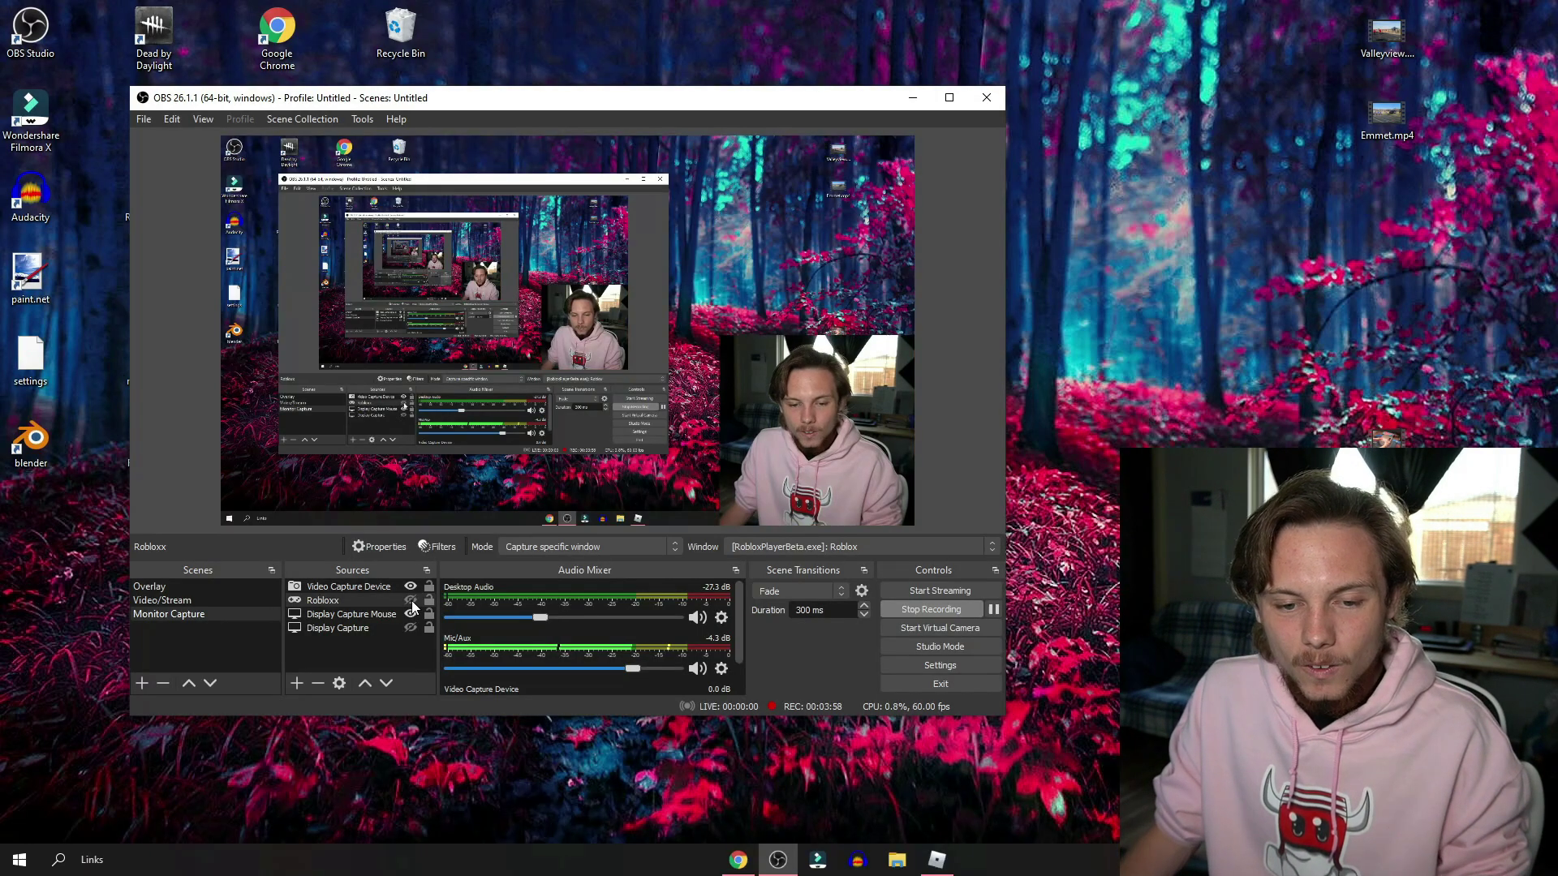